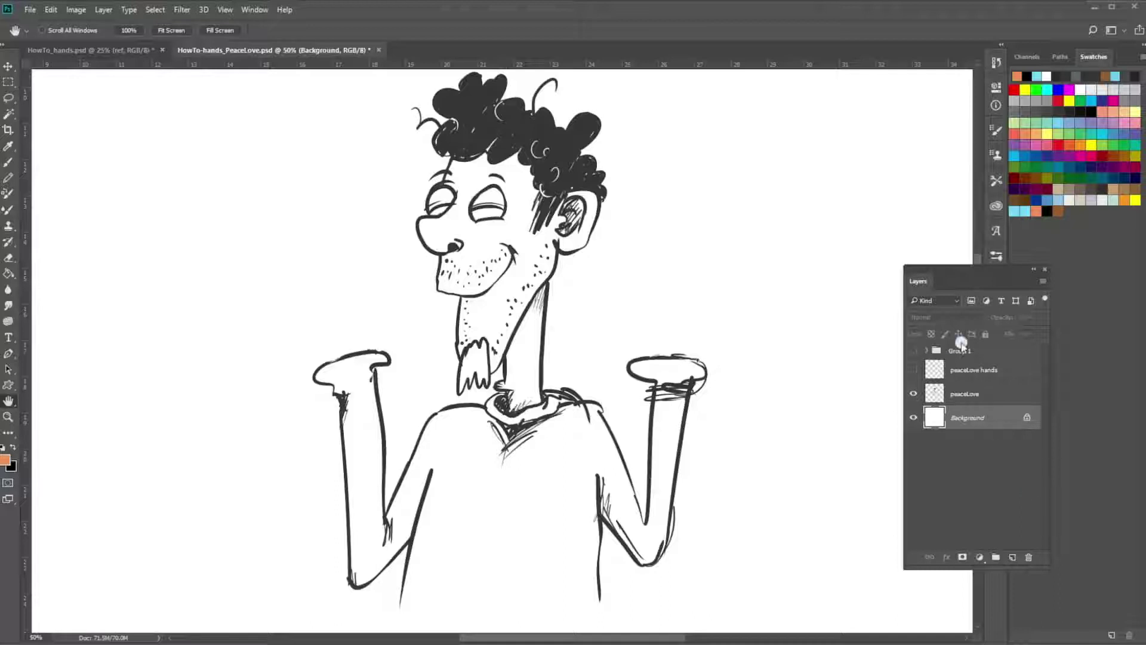
Dock the Layers panel under Swatches and show the 'peaceLove hands' and 'Group 1' layers
drag(980, 272, 1080, 318)
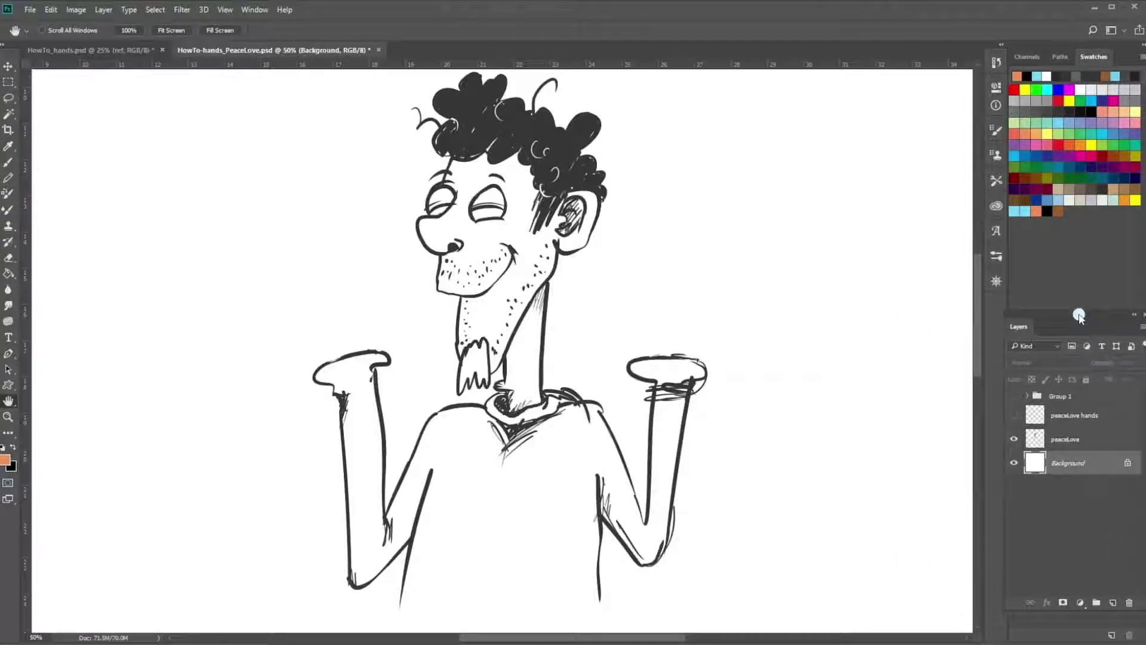
drag(1079, 317, 1078, 318)
click(1013, 415)
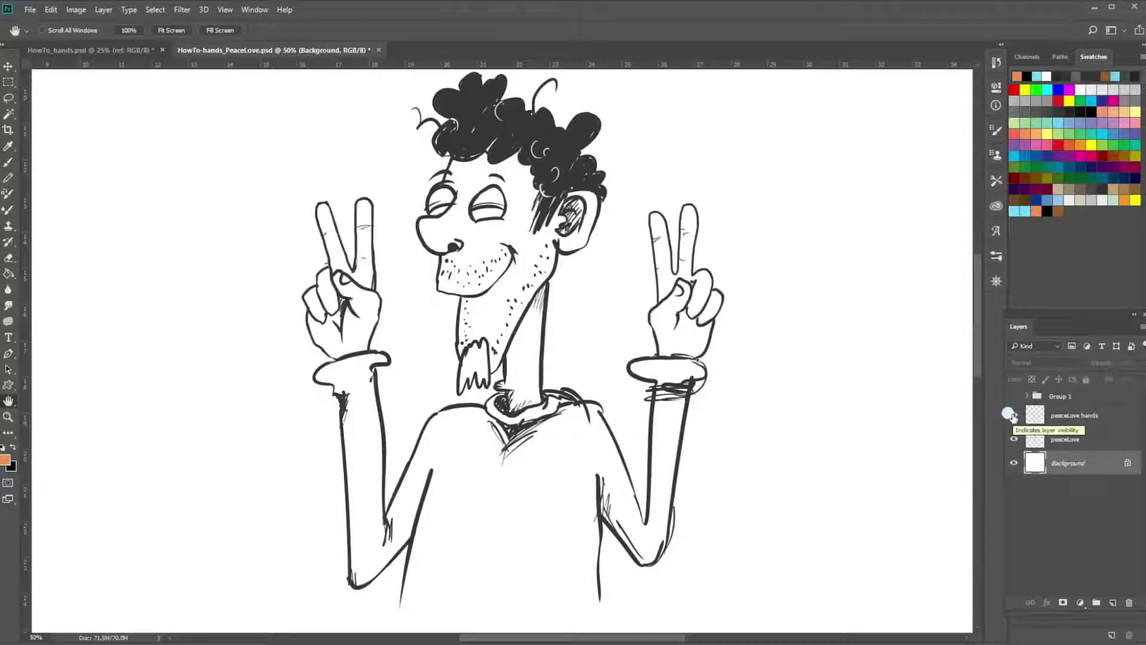
click(1013, 396)
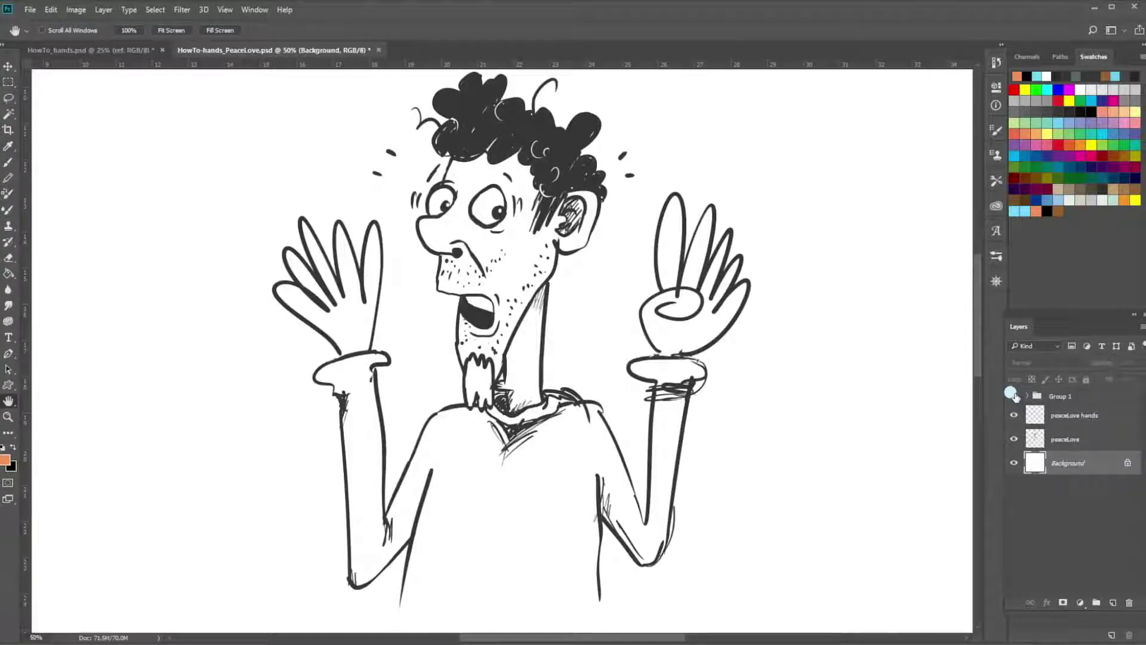
Switch to HowTo_hands.psd, pan across the hand sketches, and zoom out to 25%
key(ctrl+Tab)
scroll(384, 388, up, 2)
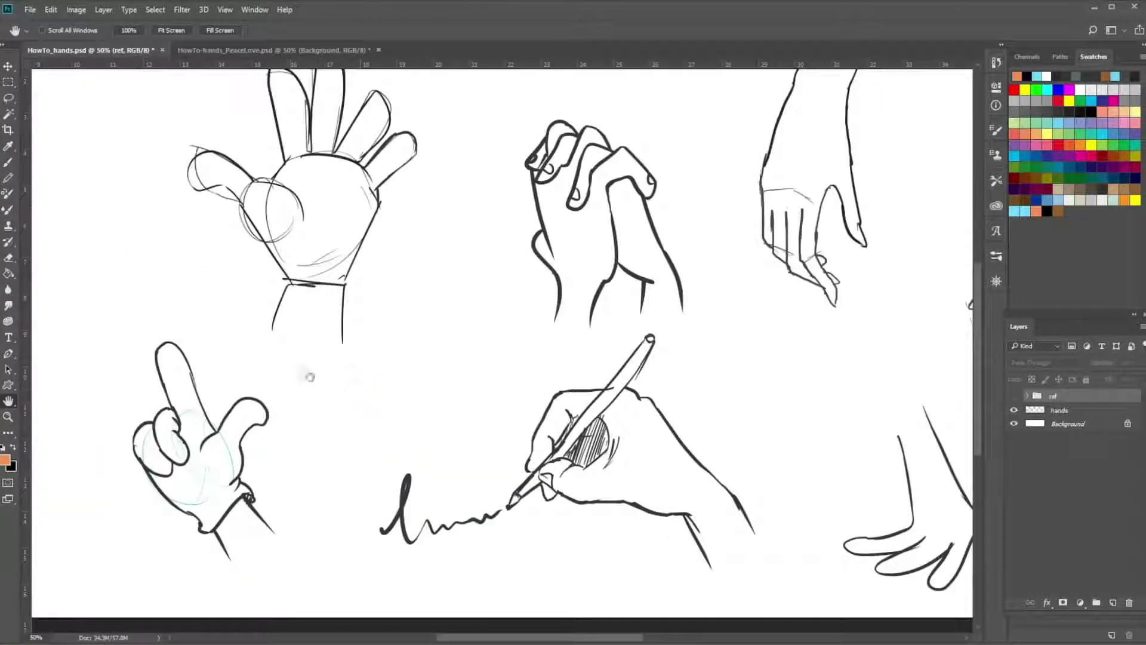
drag(303, 373, 614, 379)
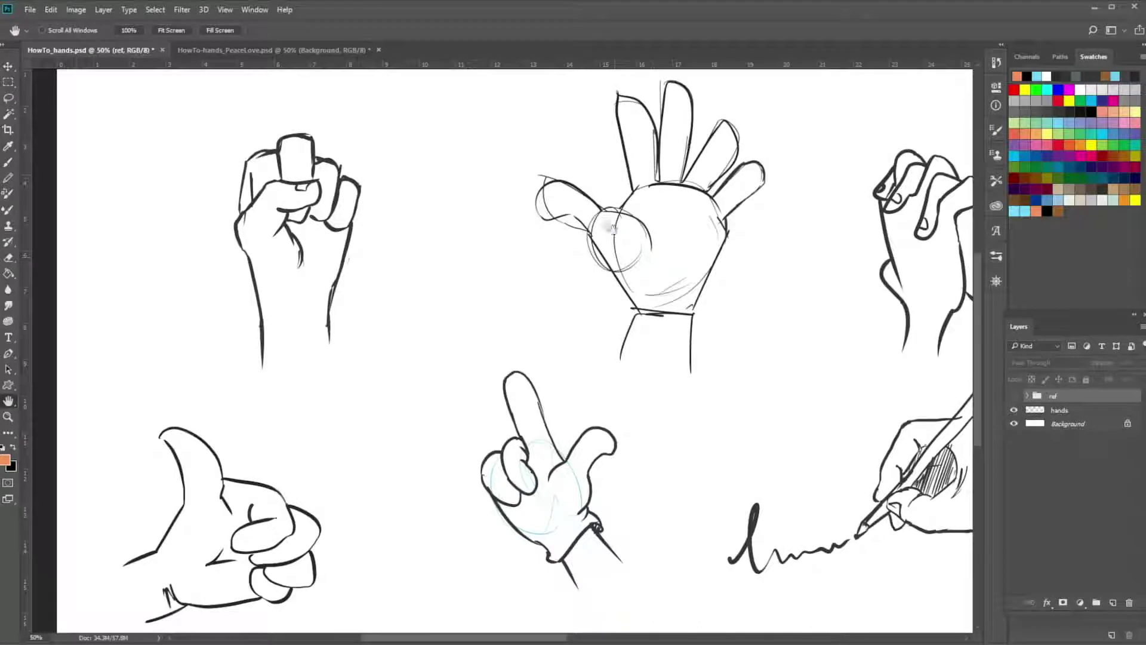
drag(525, 327, 283, 319)
drag(494, 335, 355, 330)
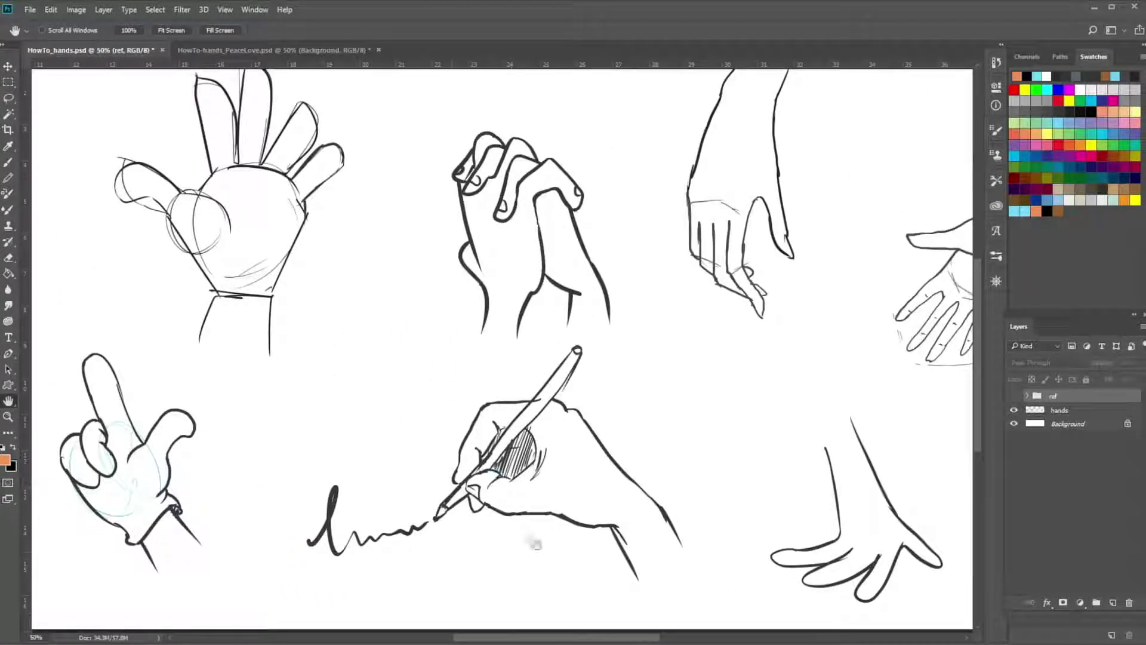
drag(758, 382, 481, 384)
drag(683, 463, 587, 430)
drag(677, 505, 540, 519)
drag(652, 356, 622, 397)
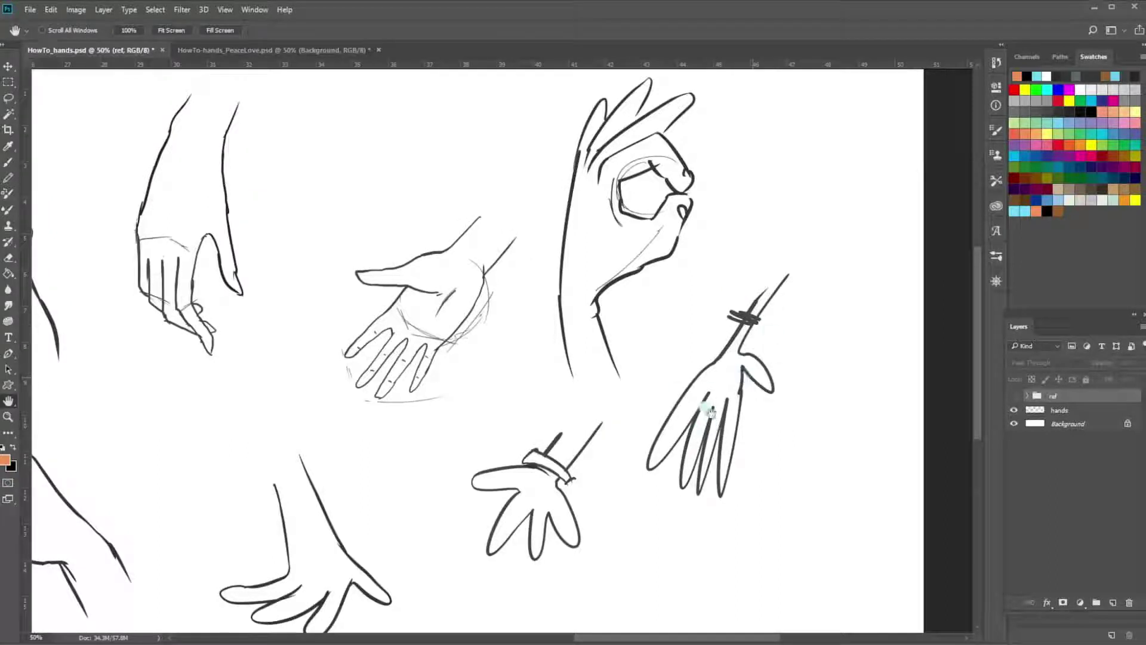
key(ctrl+minus)
key(ctrl+minus)
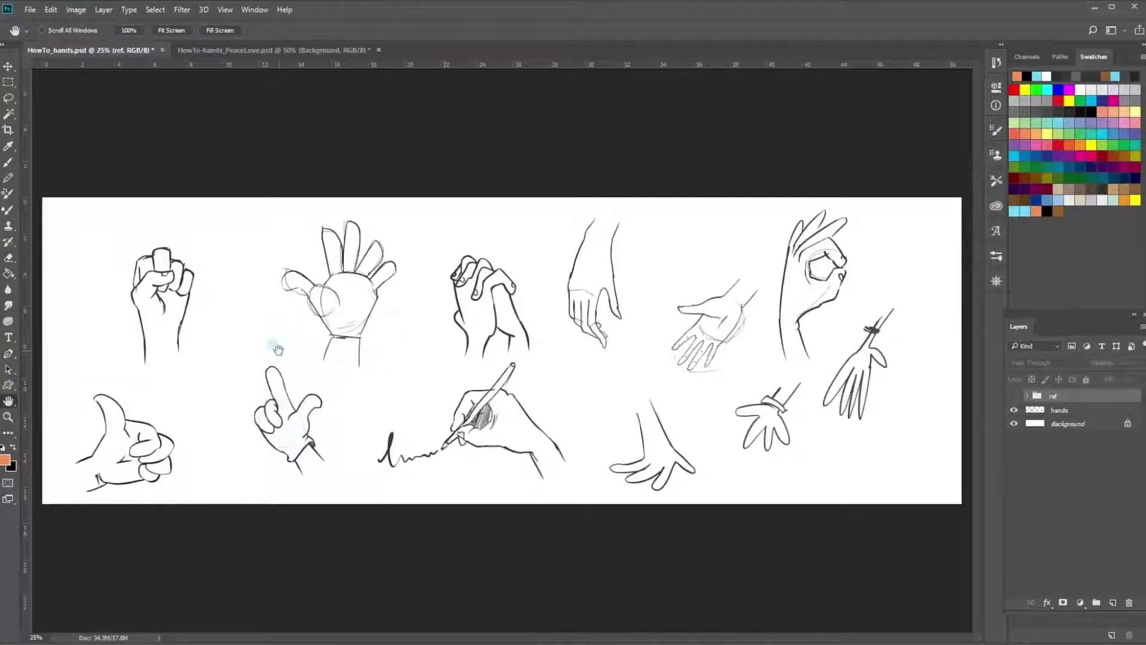
Show the 'ref' group, hide the 'hands' layer, and frame the three photos at 50%
click(1014, 396)
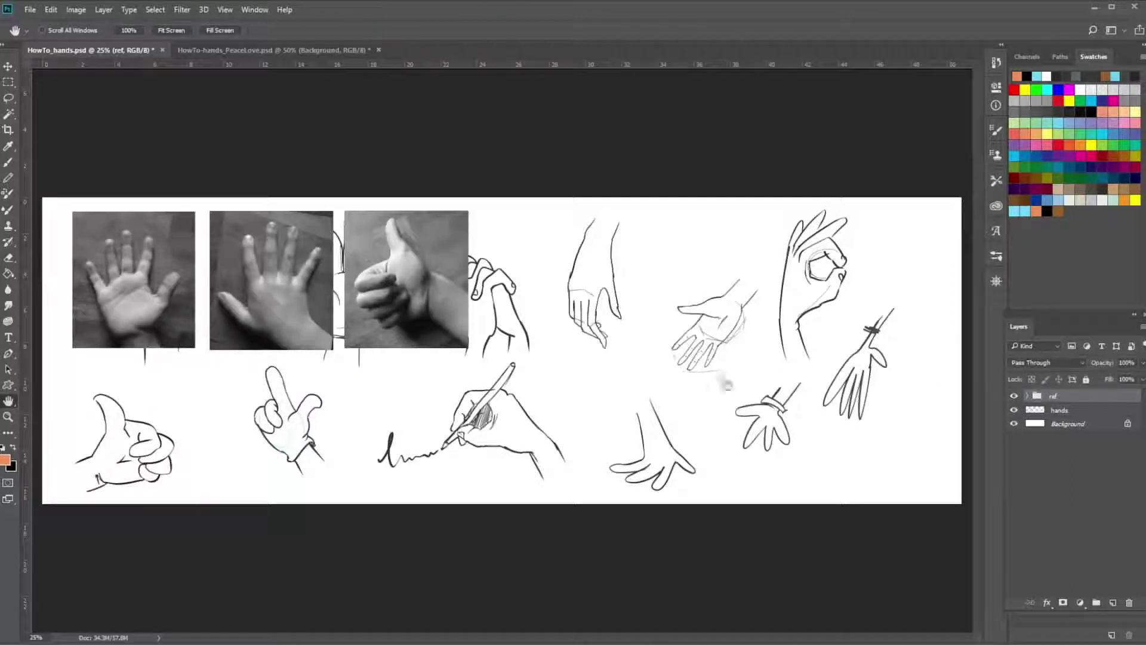
click(1014, 410)
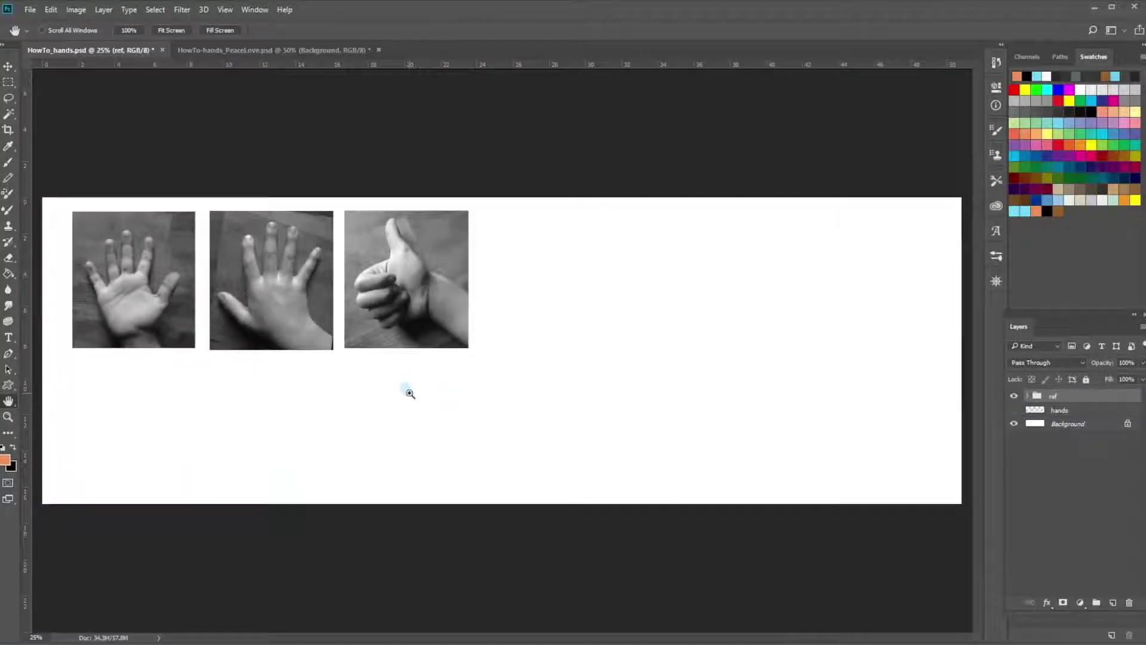
key(ctrl+plus)
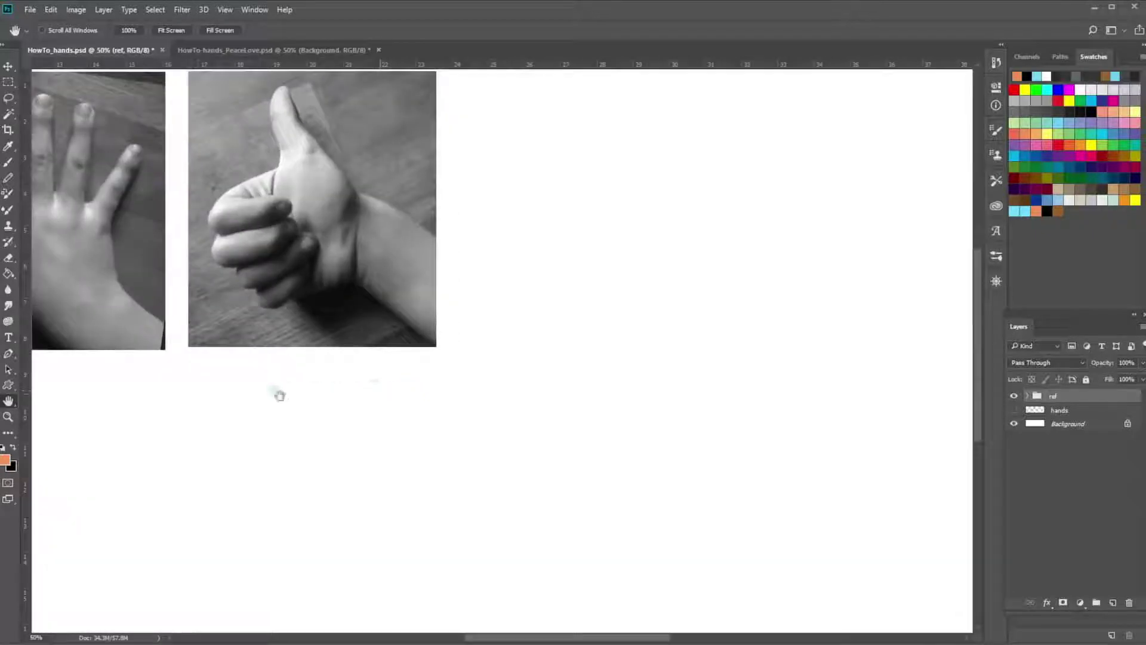
drag(278, 395, 723, 417)
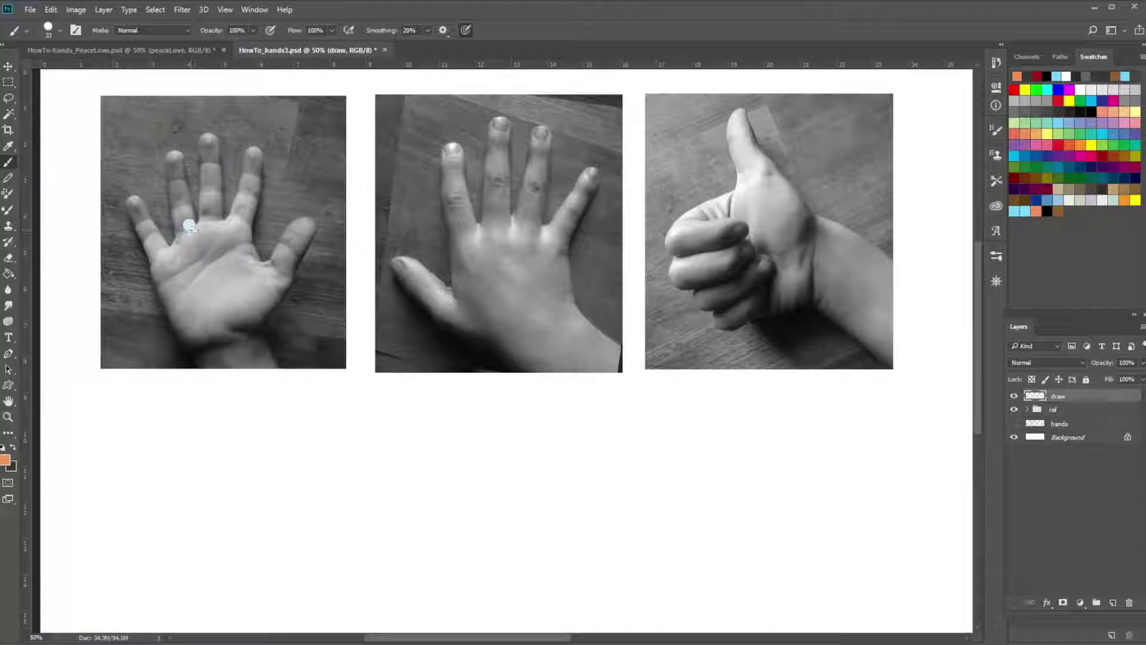
Paint the orange palm circle, lines across the palm top and a middle-fingertip mark
mouse_move(189, 224)
mouse_down()
mouse_move(165, 305)
mouse_move(202, 330)
mouse_move(263, 307)
mouse_up()
mouse_move(246, 236)
mouse_down()
mouse_move(162, 294)
mouse_move(266, 296)
mouse_move(190, 242)
mouse_up()
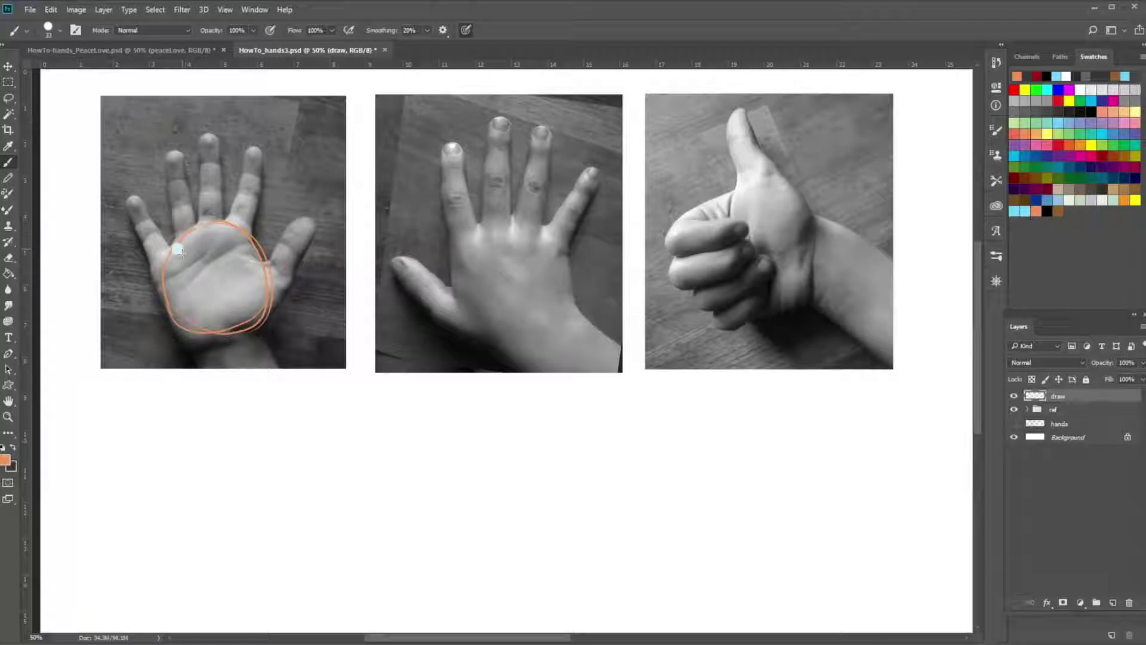
drag(140, 266, 265, 208)
mouse_move(143, 267)
mouse_down()
mouse_move(197, 208)
mouse_move(266, 225)
mouse_up()
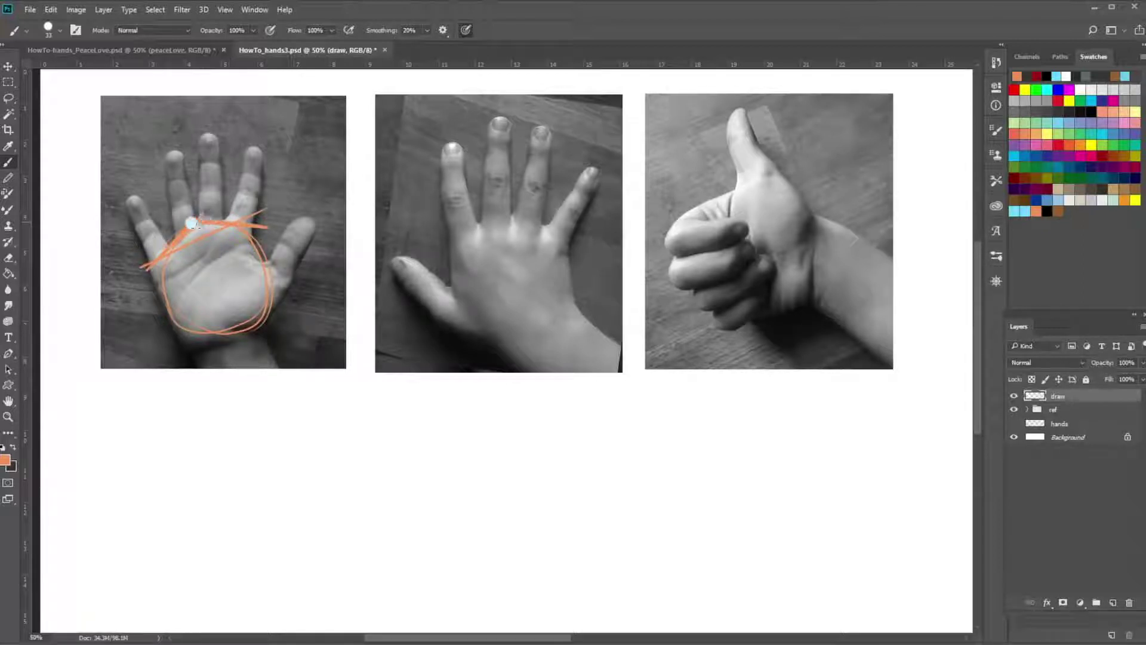
drag(213, 132, 204, 135)
Mark the finger joints and draw inner and outer arcs over the fingertips
drag(149, 235, 133, 246)
mouse_move(174, 209)
mouse_down()
mouse_move(200, 185)
mouse_move(251, 195)
mouse_up()
drag(127, 232, 217, 162)
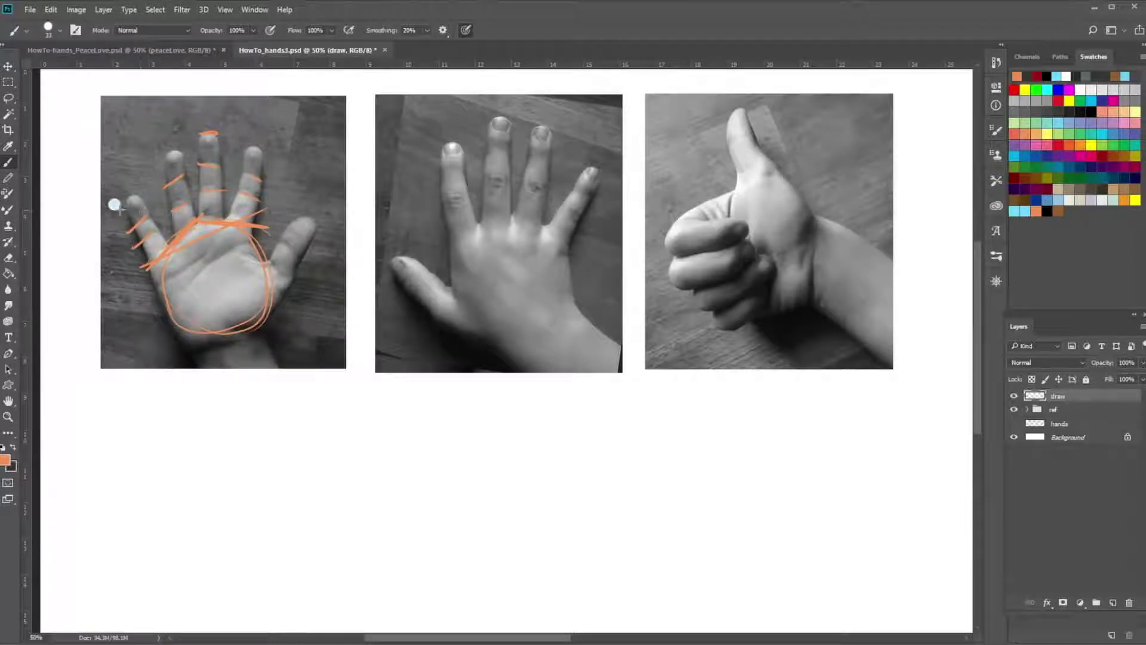
mouse_move(116, 213)
mouse_down()
mouse_move(201, 122)
mouse_move(257, 130)
mouse_move(300, 177)
mouse_up()
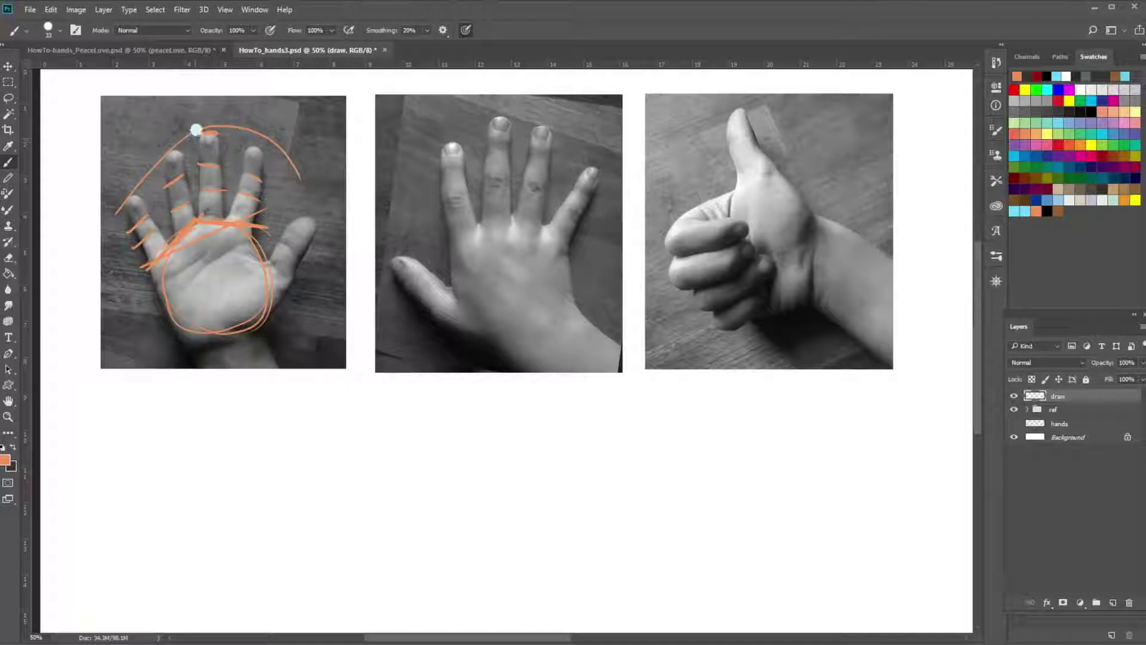
mouse_move(197, 128)
mouse_down()
mouse_move(267, 148)
mouse_move(286, 168)
mouse_up()
mouse_move(115, 206)
mouse_down()
mouse_move(158, 146)
mouse_move(199, 128)
mouse_move(308, 179)
mouse_up()
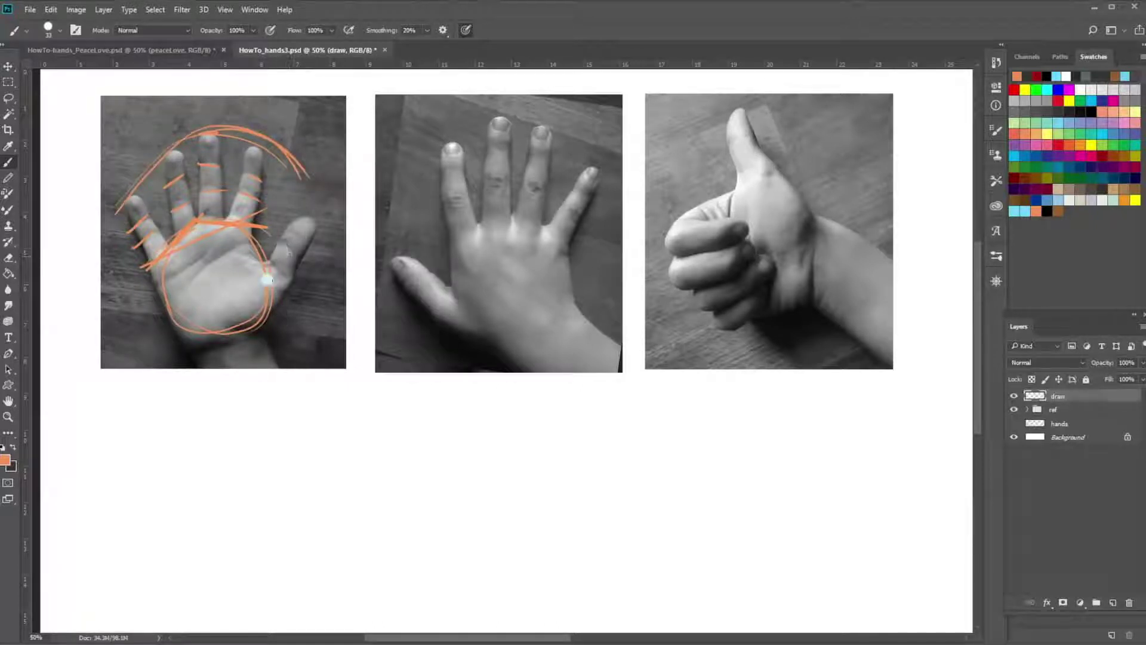
Outline the thumb pad, trace the thumb to its tip, and mark the wrist line
mouse_move(256, 259)
mouse_down()
mouse_move(230, 265)
mouse_move(216, 329)
mouse_move(225, 308)
mouse_up()
mouse_move(263, 258)
mouse_down()
mouse_move(273, 235)
mouse_move(304, 225)
mouse_move(284, 293)
mouse_move(199, 334)
mouse_move(227, 383)
mouse_up()
drag(263, 325, 270, 356)
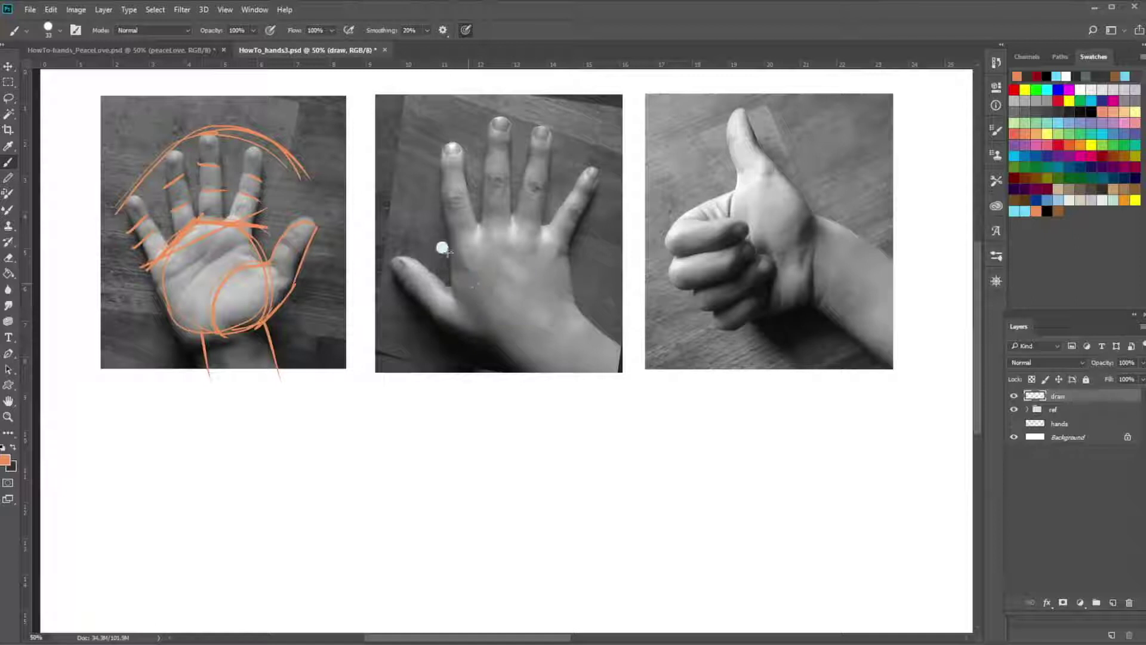
Paint the back-of-hand palm circle, an index-base line, and knuckle and fingertip arcs
mouse_move(488, 218)
mouse_down()
mouse_move(450, 293)
mouse_move(497, 338)
mouse_move(571, 282)
mouse_move(536, 330)
mouse_up()
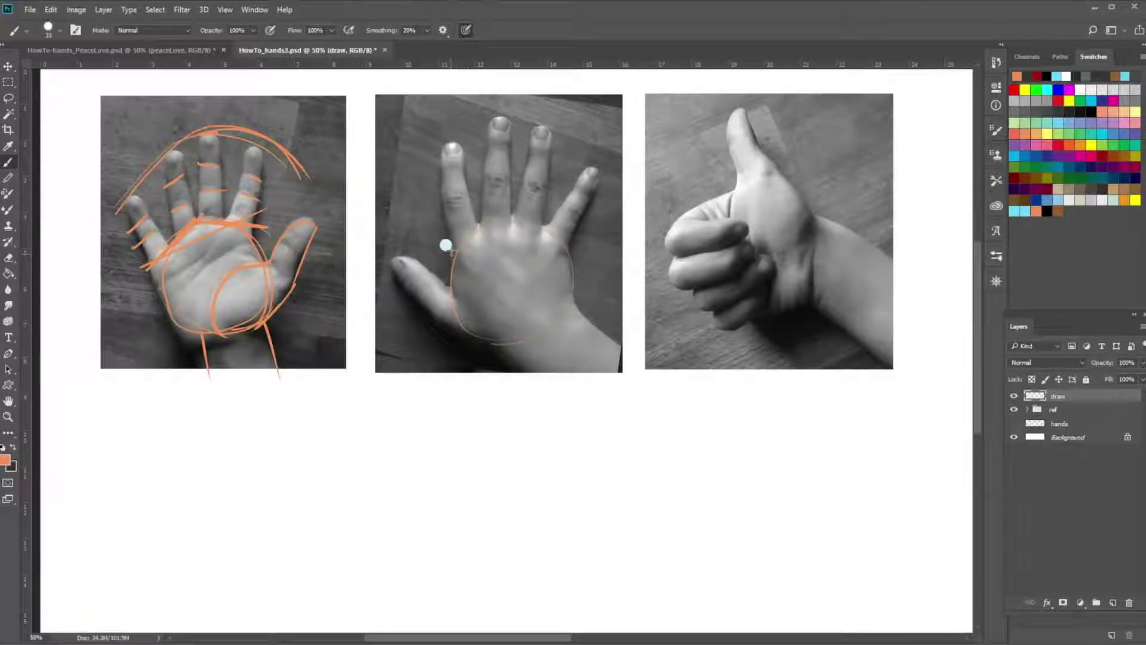
mouse_move(454, 250)
mouse_down()
mouse_move(493, 220)
mouse_move(557, 233)
mouse_move(578, 255)
mouse_up()
mouse_move(492, 219)
mouse_down()
mouse_move(537, 227)
mouse_move(587, 270)
mouse_up()
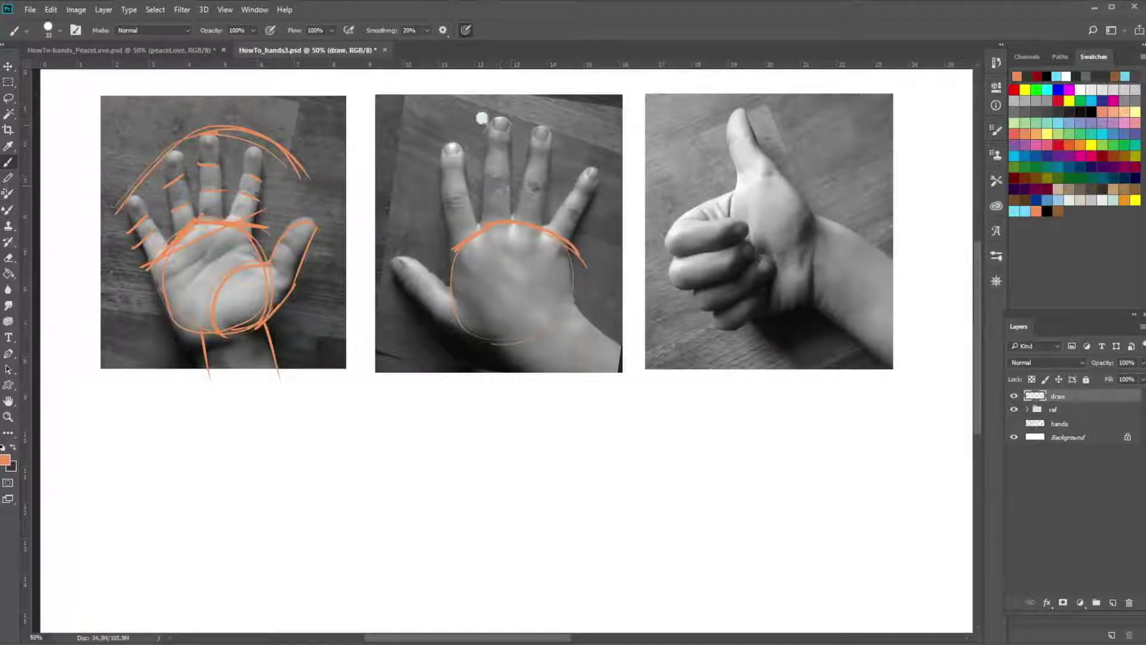
mouse_move(436, 151)
mouse_down()
mouse_move(501, 110)
mouse_move(564, 131)
mouse_move(615, 203)
mouse_up()
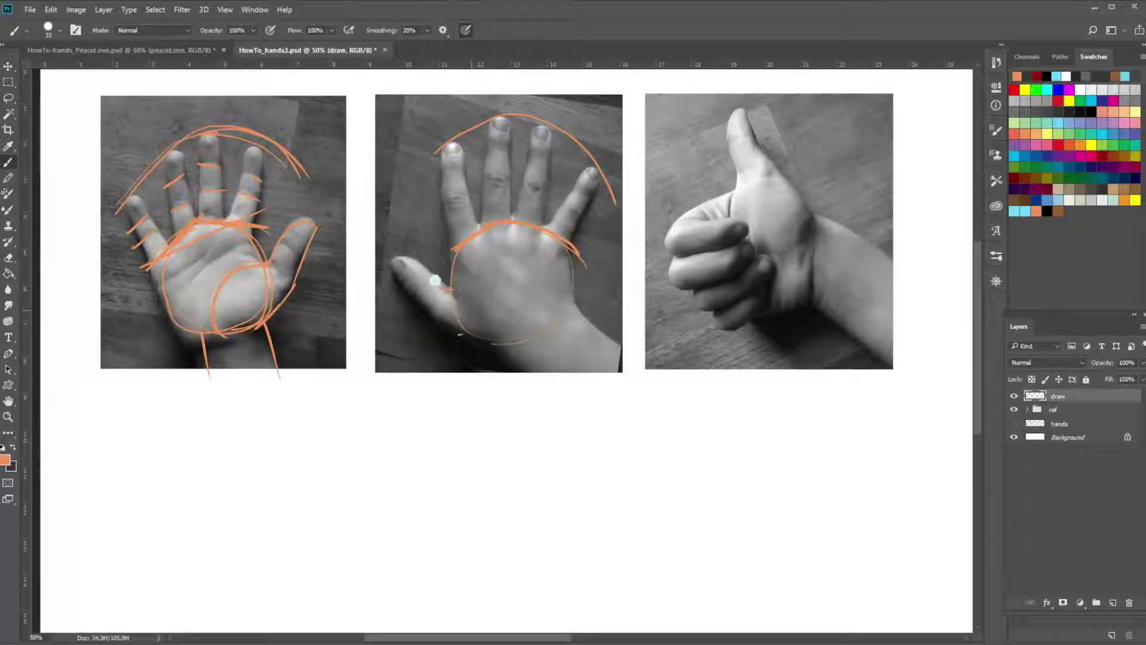
Trace the thumb, outline the wrist edges, and arc across the knuckles and finger joints
mouse_move(452, 290)
mouse_down()
mouse_move(382, 260)
mouse_move(544, 395)
mouse_up()
drag(621, 363, 567, 316)
drag(564, 245, 570, 311)
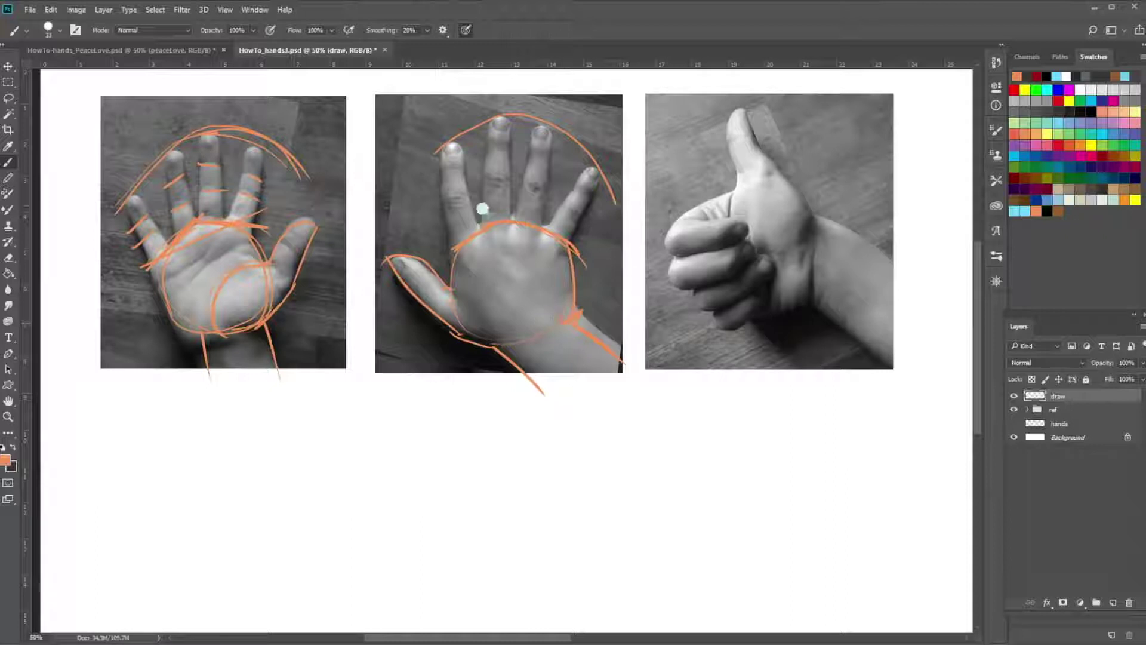
mouse_move(434, 206)
mouse_down()
mouse_move(488, 176)
mouse_move(591, 238)
mouse_up()
mouse_move(434, 154)
mouse_down()
mouse_move(526, 142)
mouse_move(603, 222)
mouse_up()
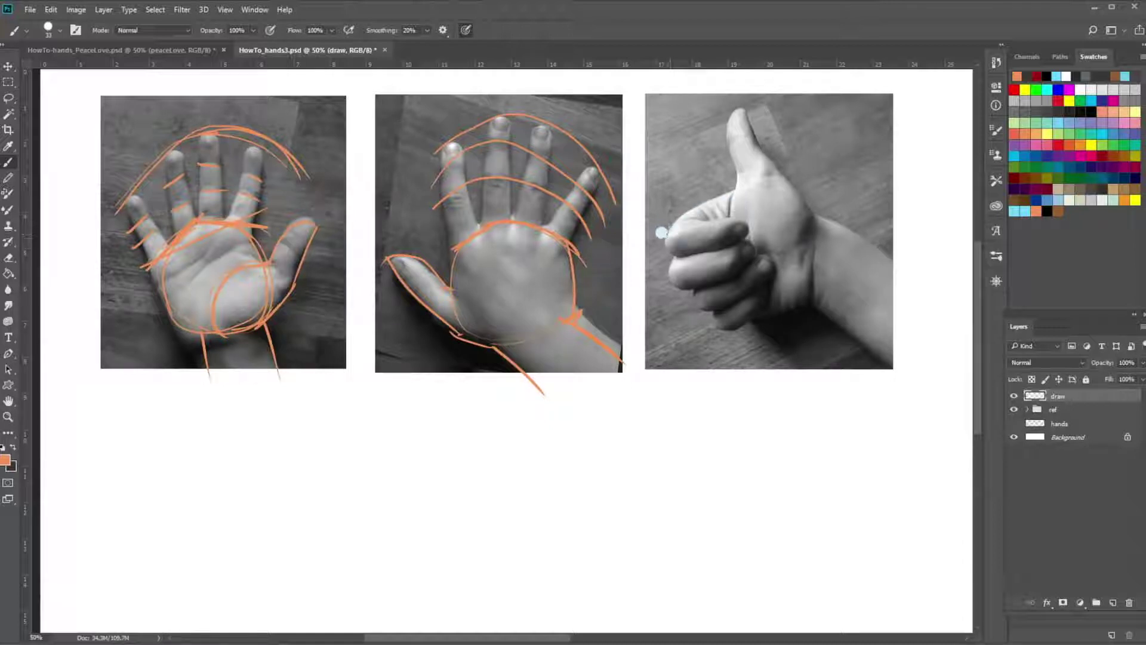
Paint orange outlines of the thumbs-up fist, curled fingers, palm, both thumb edges and wrist
mouse_move(661, 232)
mouse_down()
mouse_move(666, 306)
mouse_move(663, 280)
mouse_move(755, 346)
mouse_up()
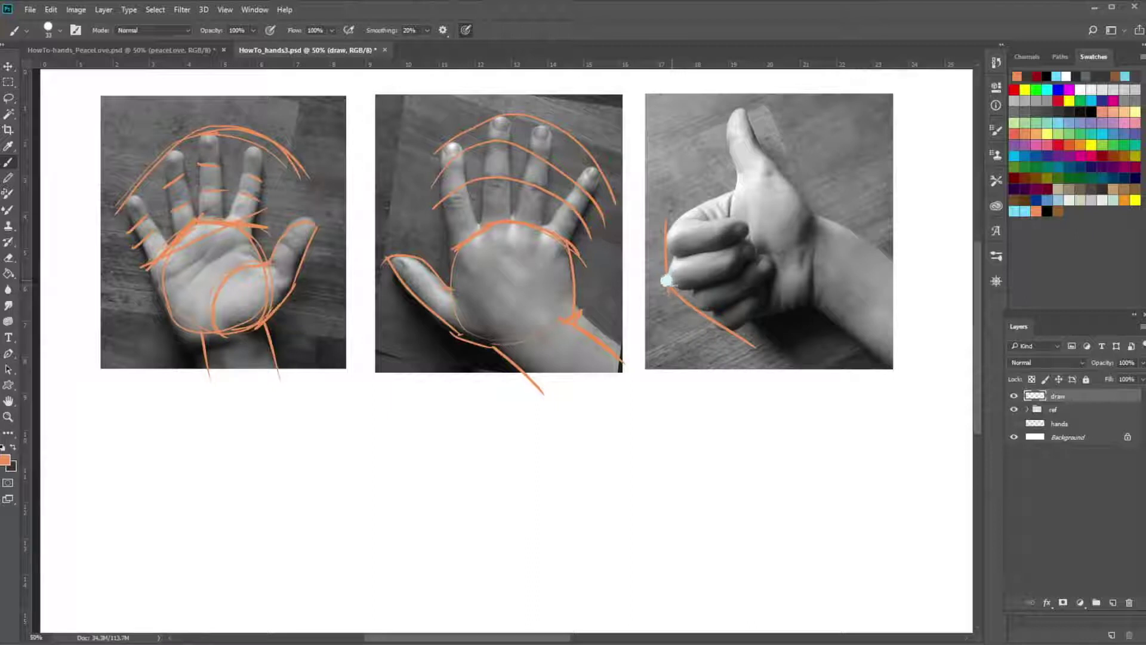
mouse_move(714, 222)
mouse_down()
mouse_move(729, 286)
mouse_move(782, 323)
mouse_up()
mouse_move(673, 214)
mouse_down()
mouse_move(737, 180)
mouse_move(814, 244)
mouse_move(694, 284)
mouse_move(745, 313)
mouse_move(700, 205)
mouse_move(703, 184)
mouse_move(827, 296)
mouse_up()
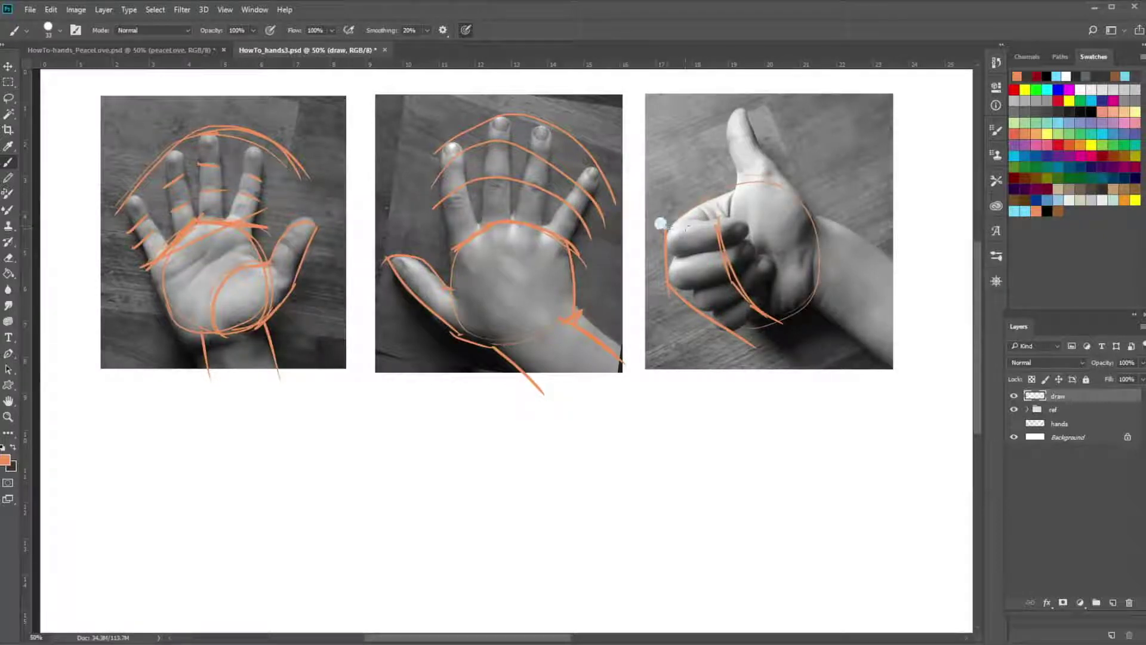
drag(669, 213, 743, 184)
mouse_move(740, 105)
mouse_down()
mouse_move(739, 191)
mouse_move(792, 262)
mouse_up()
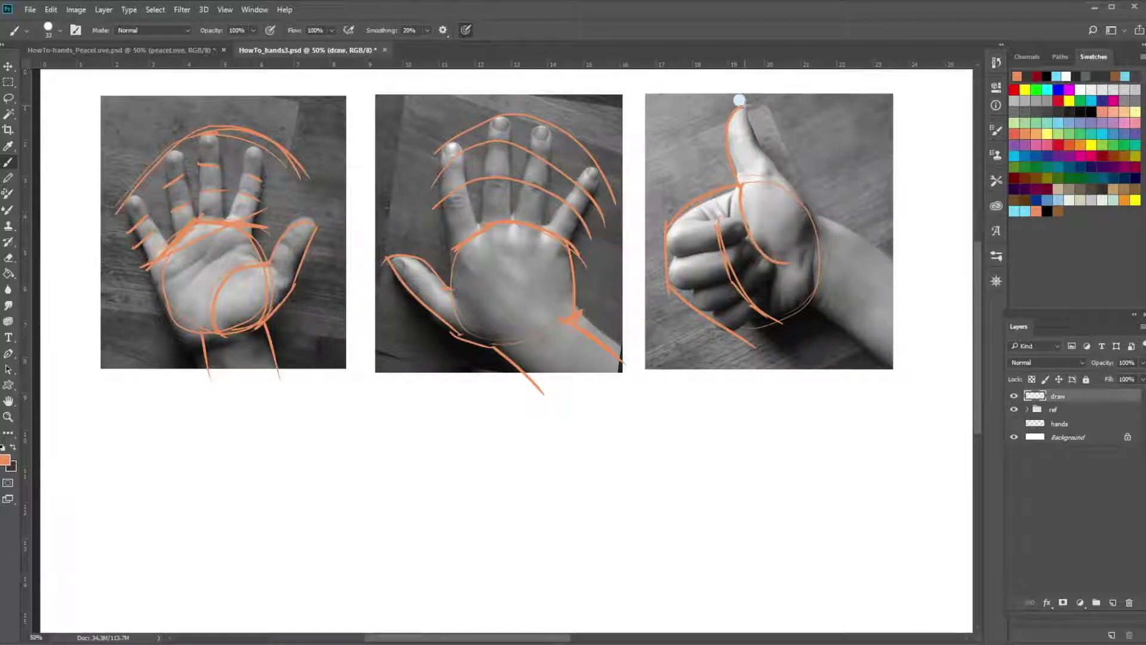
mouse_move(739, 100)
mouse_down()
mouse_move(815, 217)
mouse_move(890, 262)
mouse_up()
mouse_move(775, 317)
mouse_down()
mouse_move(811, 306)
mouse_move(898, 380)
mouse_up()
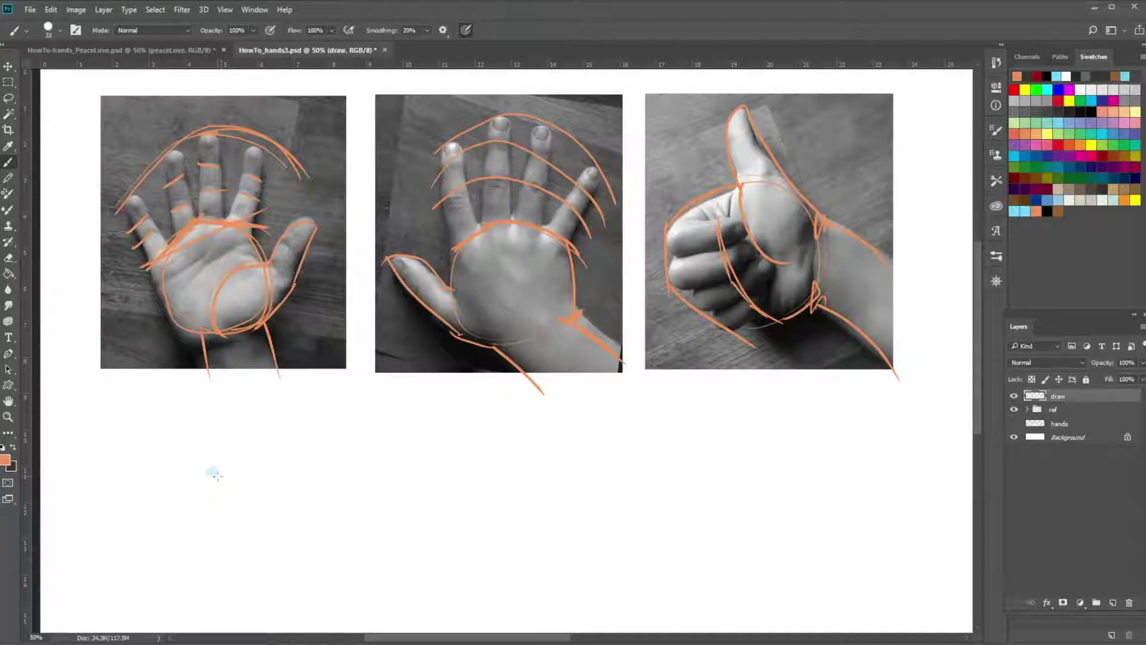
Swap the foreground colour to black with X and scroll down-left to the blank canvas
key(x)
scroll(232, 477, down, 1)
scroll(233, 477, left, 1)
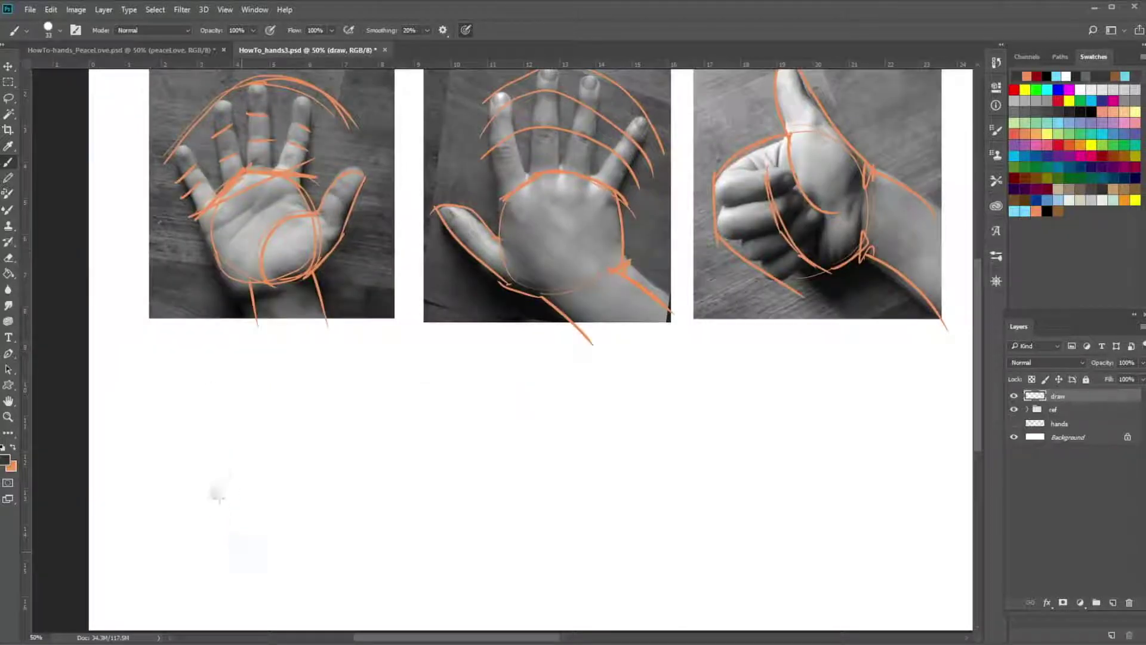
Draw the black palm circle, inked palm edges, thumb curve and two wrist lines under the first photo
mouse_move(217, 495)
mouse_down()
mouse_move(322, 460)
mouse_move(237, 537)
mouse_move(317, 460)
mouse_move(303, 447)
mouse_move(236, 540)
mouse_up()
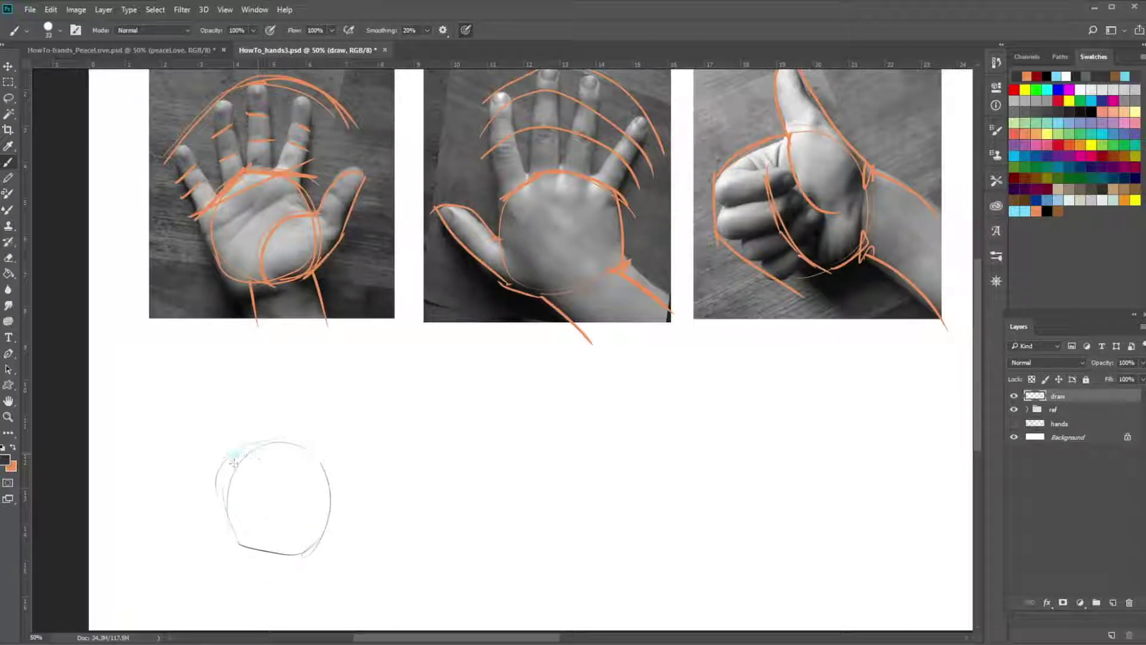
drag(232, 464, 297, 449)
mouse_move(223, 461)
mouse_down()
mouse_move(296, 438)
mouse_move(324, 457)
mouse_up()
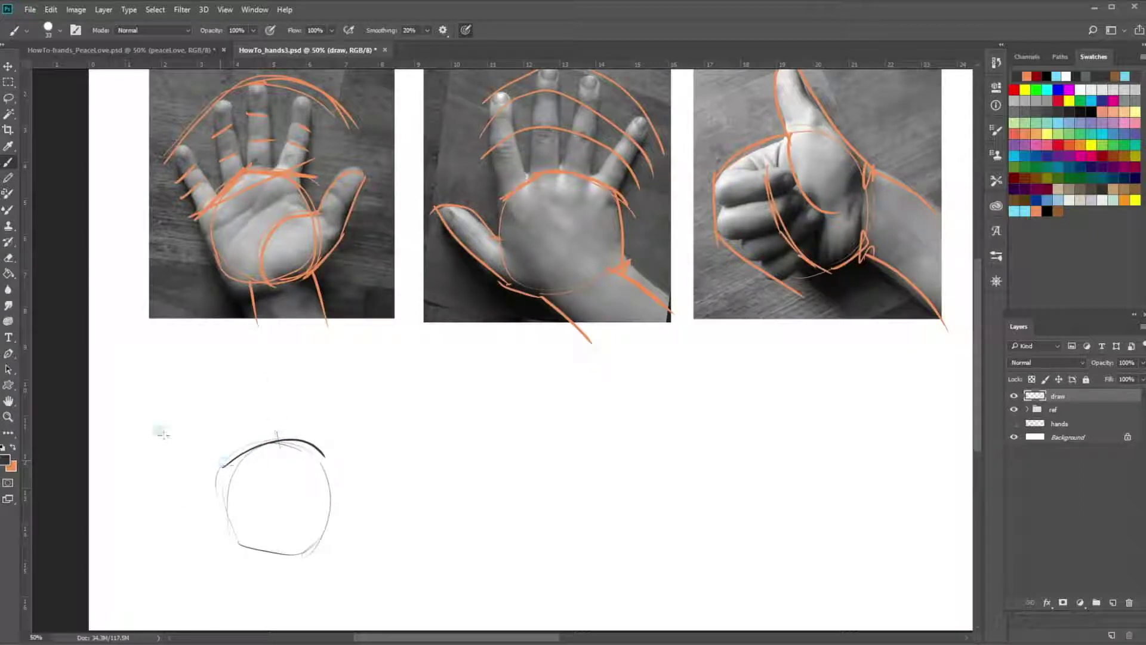
drag(218, 488, 265, 561)
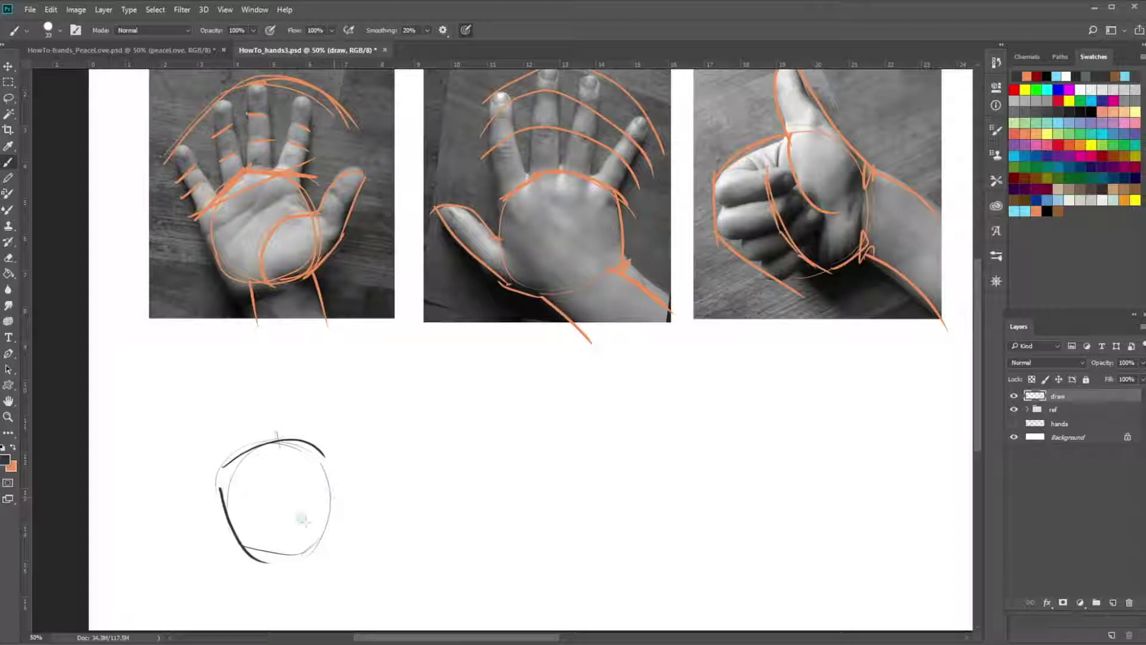
drag(279, 524, 335, 495)
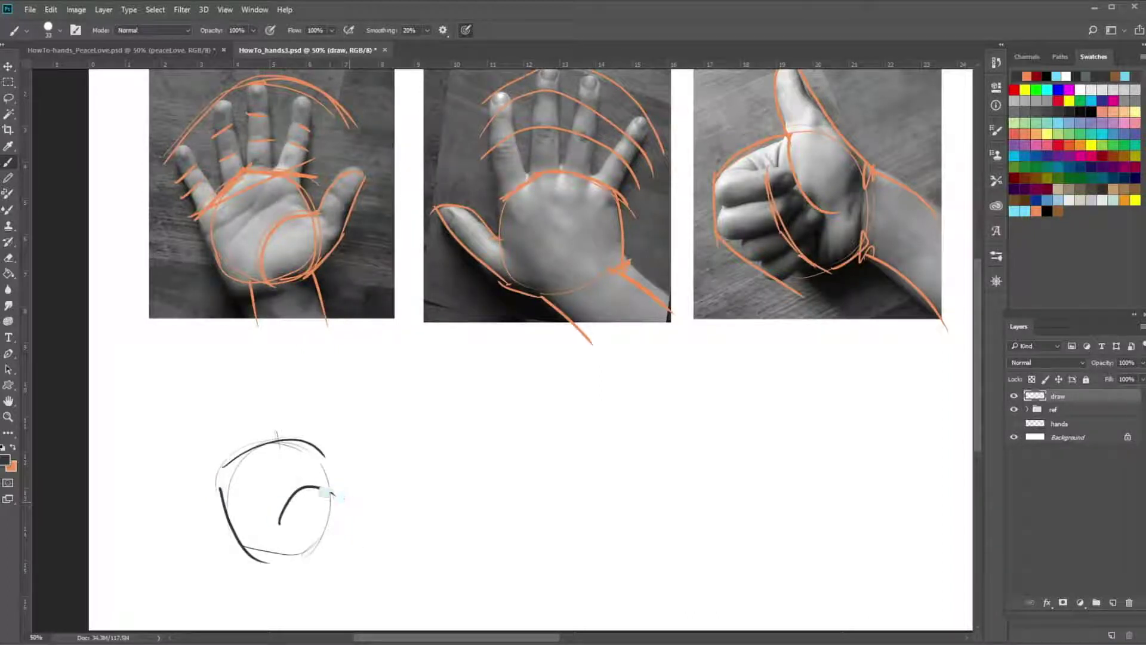
mouse_move(328, 488)
mouse_down()
mouse_move(374, 451)
mouse_move(390, 482)
mouse_move(386, 455)
mouse_move(307, 556)
mouse_up()
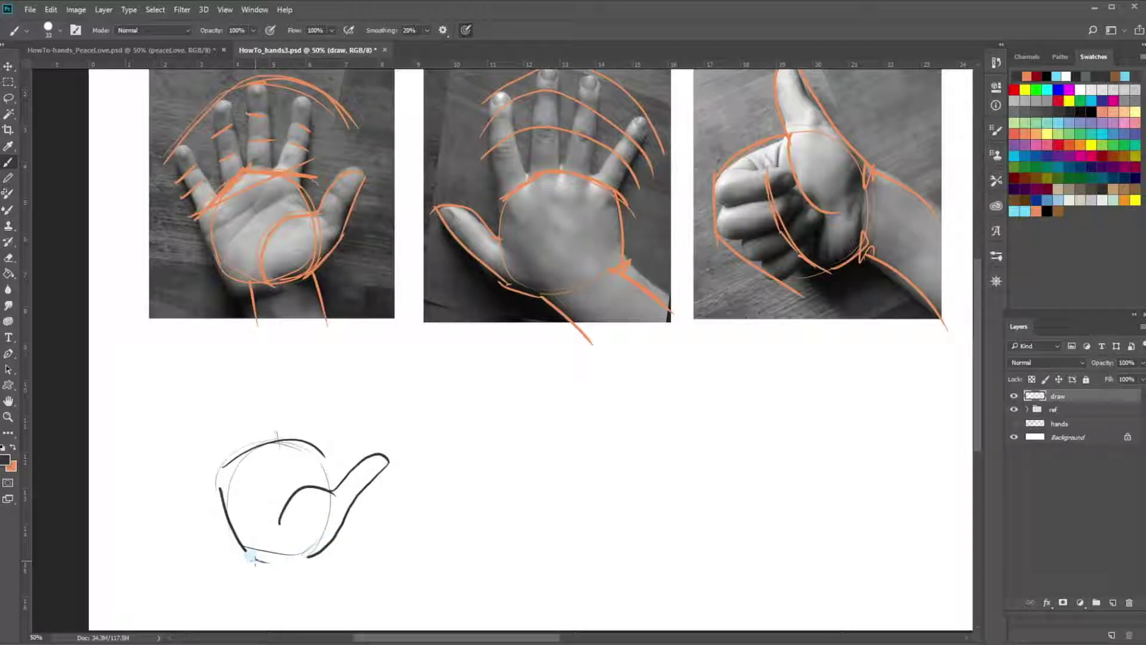
drag(266, 562, 274, 601)
drag(321, 552, 332, 605)
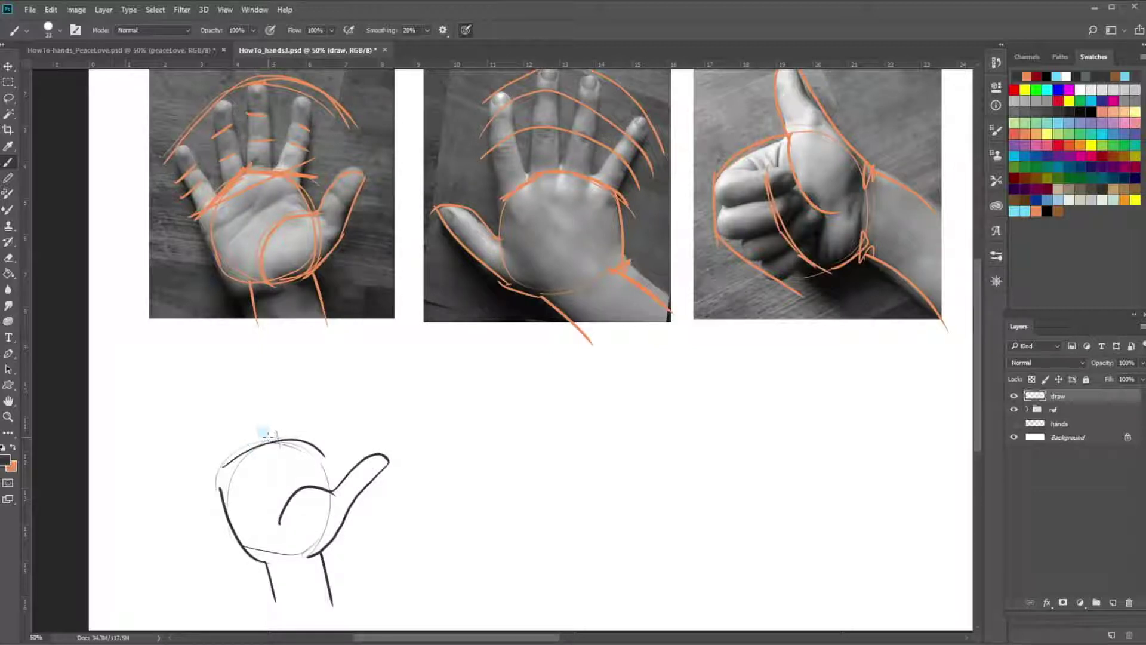
Draw the four fingers with a fingertip guide arc, palm edge, palm and finger-base creases, and a wrist line
mouse_move(264, 434)
mouse_down()
mouse_move(245, 367)
mouse_move(264, 334)
mouse_move(296, 429)
mouse_move(298, 358)
mouse_move(321, 353)
mouse_move(320, 425)
mouse_move(316, 437)
mouse_move(239, 412)
mouse_move(215, 367)
mouse_move(206, 400)
mouse_move(230, 453)
mouse_up()
drag(233, 333, 249, 336)
mouse_move(227, 446)
mouse_down()
mouse_move(174, 415)
mouse_move(218, 490)
mouse_move(178, 428)
mouse_move(219, 453)
mouse_move(225, 441)
mouse_move(197, 376)
mouse_move(207, 368)
mouse_move(258, 433)
mouse_move(250, 337)
mouse_move(272, 352)
mouse_move(289, 429)
mouse_move(309, 340)
mouse_move(327, 488)
mouse_up()
drag(316, 431, 326, 487)
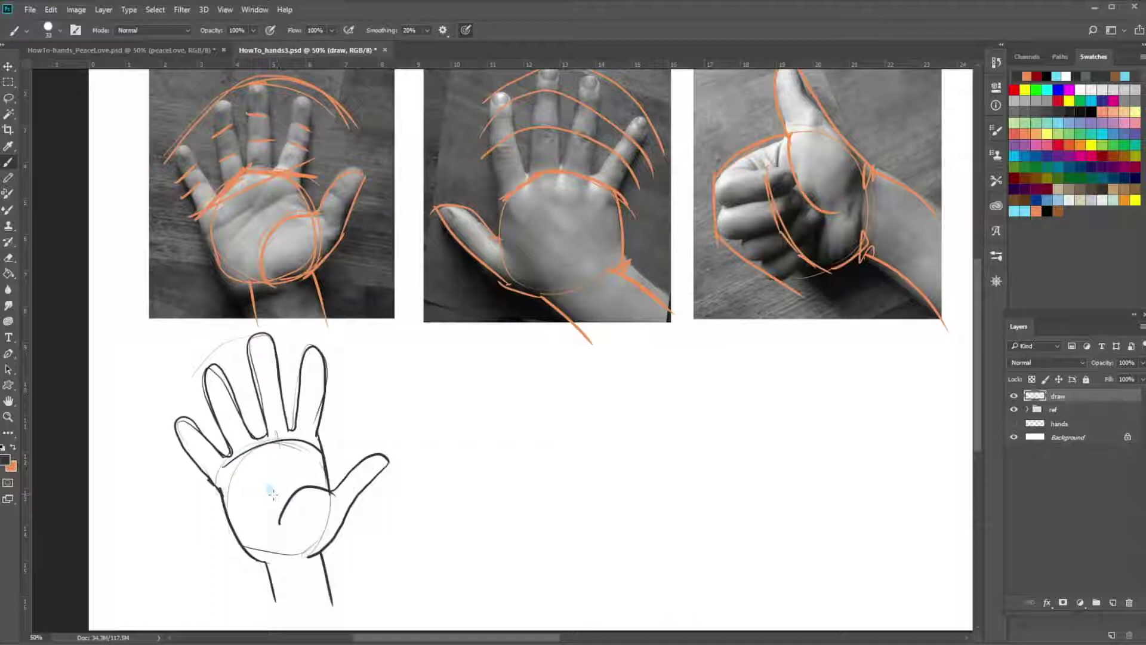
drag(265, 494, 271, 520)
drag(260, 414, 305, 412)
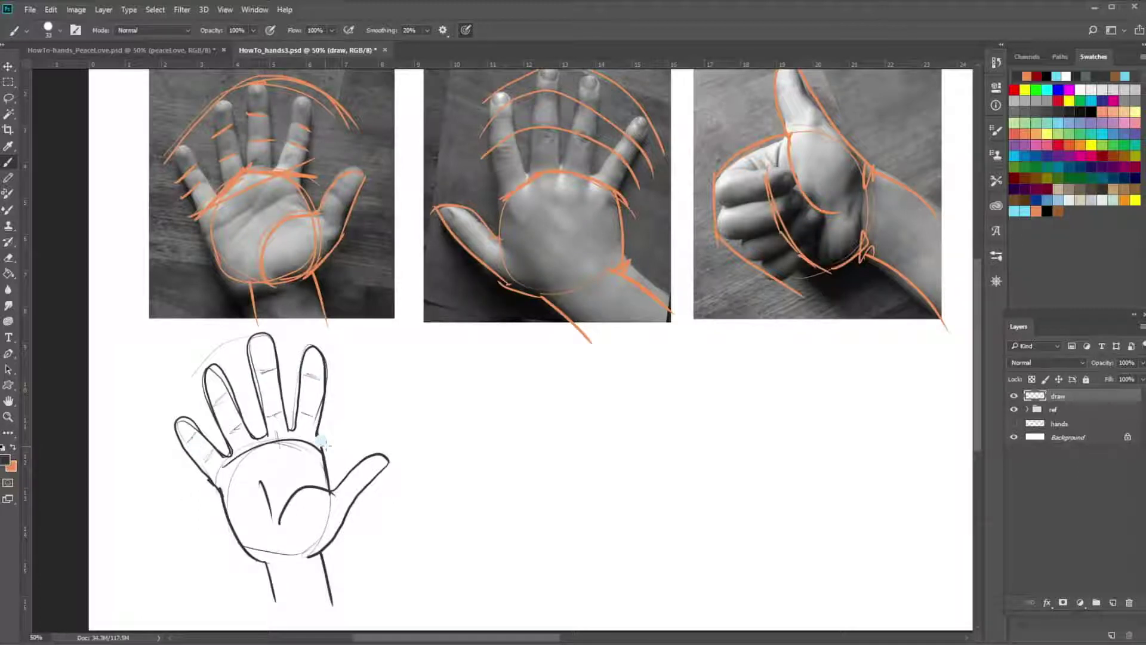
drag(292, 568, 301, 612)
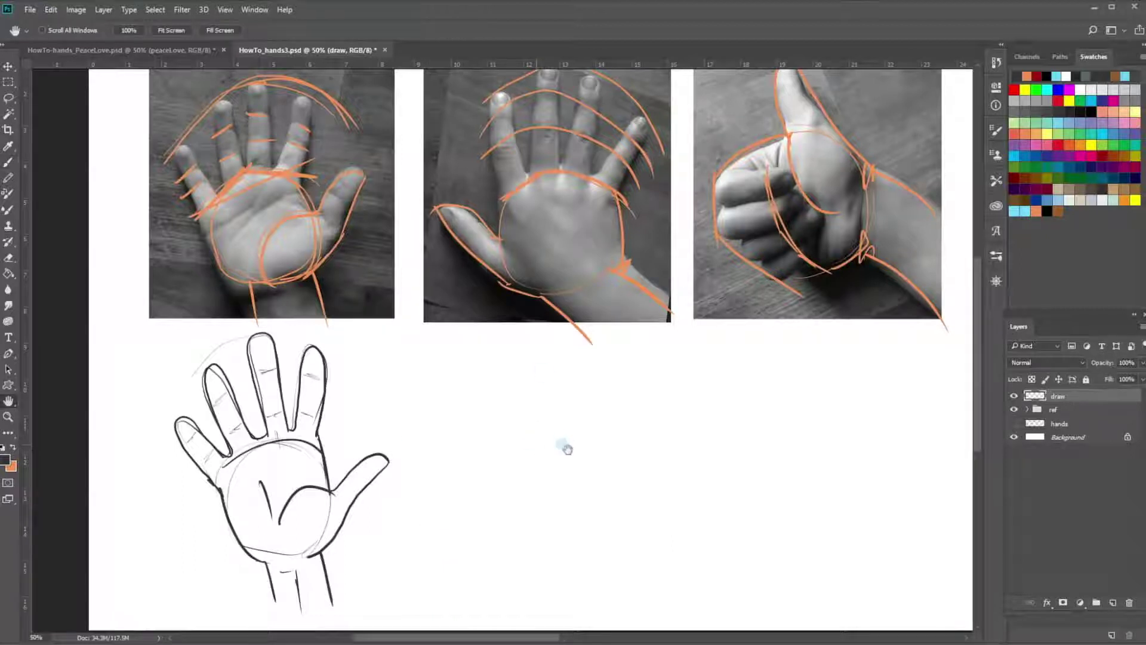
Pan to the space under the middle photo and draw the palm circle, thumb edge and right side
drag(565, 450, 468, 458)
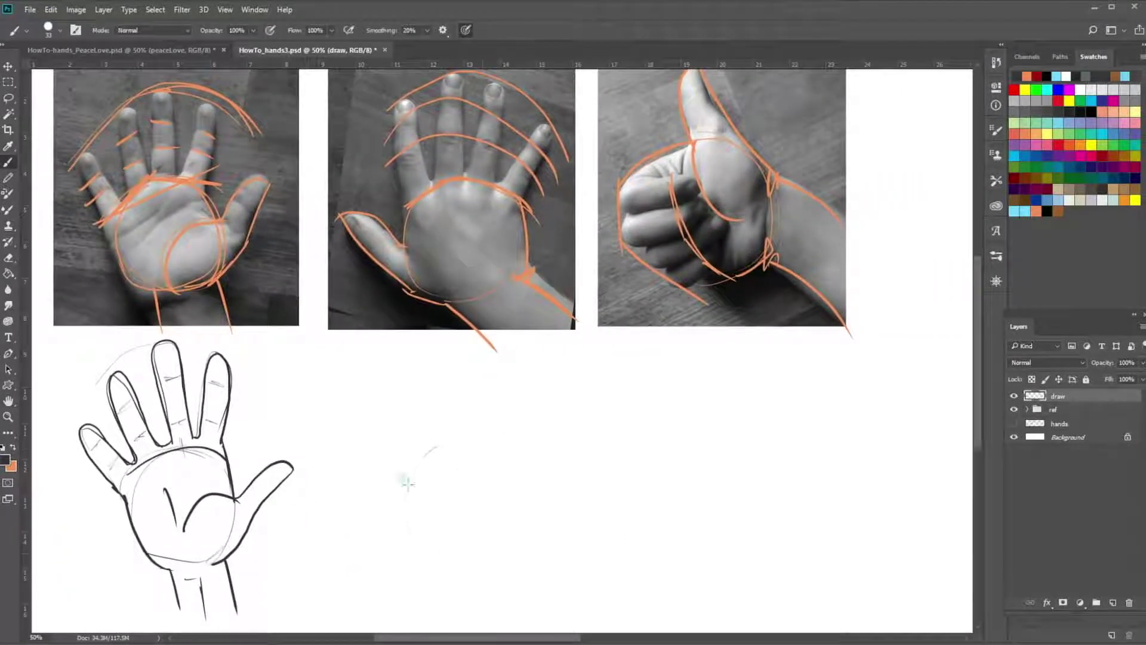
mouse_move(417, 545)
mouse_down()
mouse_move(417, 459)
mouse_move(480, 562)
mouse_up()
mouse_move(397, 473)
mouse_down()
mouse_move(492, 439)
mouse_move(490, 559)
mouse_move(456, 455)
mouse_move(424, 495)
mouse_move(410, 450)
mouse_up()
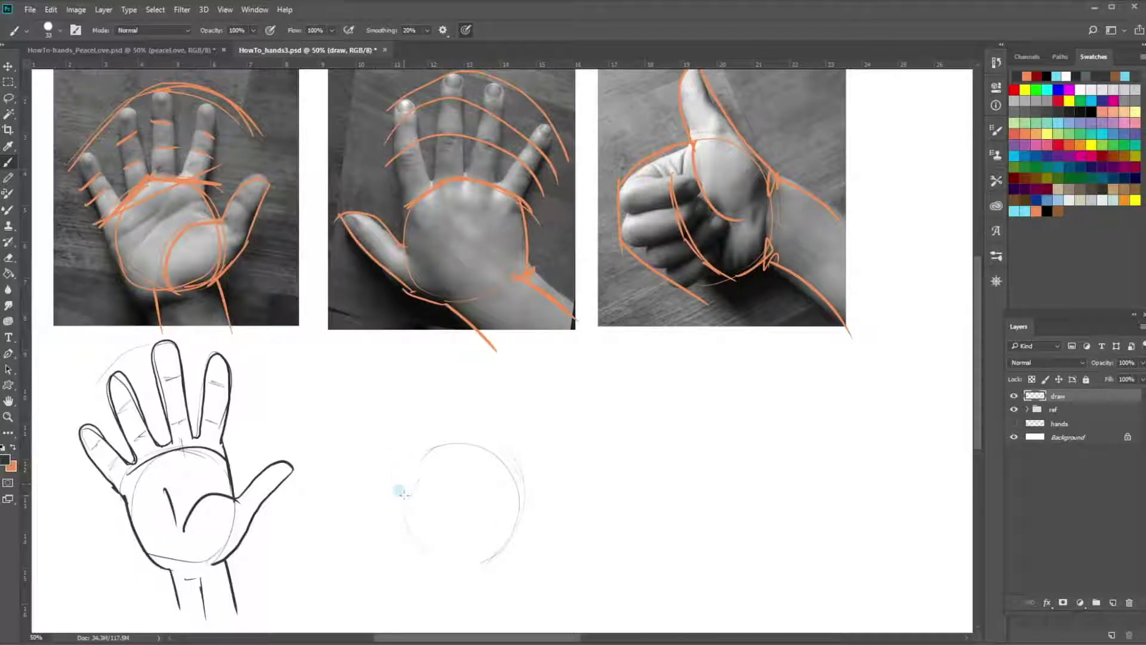
mouse_move(403, 500)
mouse_down()
mouse_move(358, 439)
mouse_move(346, 444)
mouse_move(429, 601)
mouse_move(421, 582)
mouse_move(492, 556)
mouse_up()
drag(487, 598, 514, 500)
Add the thumb's inner edge, a palm-top guide arc, the index finger and the remaining fingers
drag(404, 499, 411, 451)
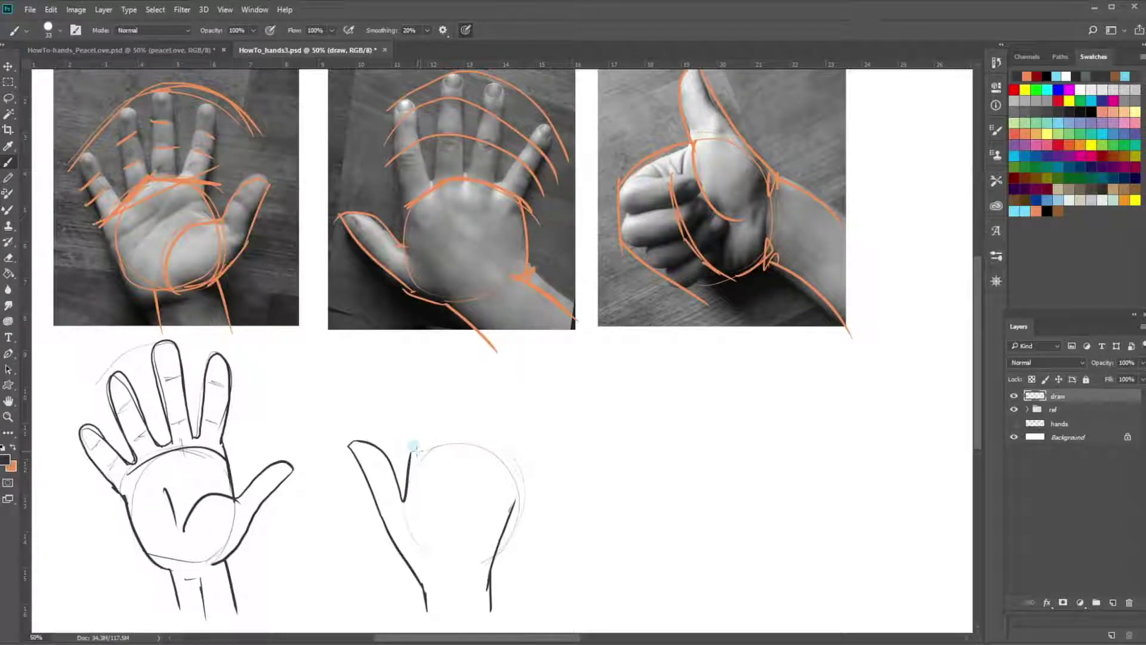
drag(443, 439, 486, 448)
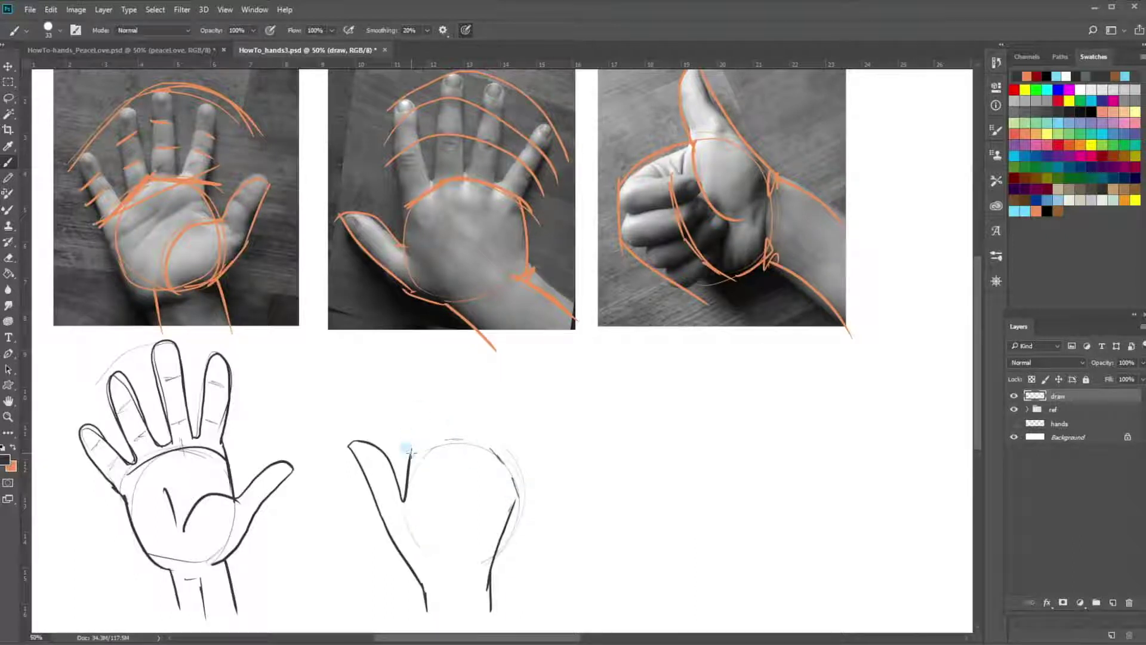
mouse_move(408, 449)
mouse_down()
mouse_move(396, 357)
mouse_move(426, 429)
mouse_up()
mouse_move(417, 370)
mouse_down()
mouse_move(432, 442)
mouse_move(435, 356)
mouse_move(469, 355)
mouse_move(463, 436)
mouse_move(463, 406)
mouse_move(470, 436)
mouse_move(490, 399)
mouse_move(513, 425)
mouse_move(502, 457)
mouse_move(546, 421)
mouse_move(561, 436)
mouse_move(524, 477)
mouse_move(486, 588)
mouse_up()
Add knuckle marks, a middle-finger nail, thumb and palm-edge strokes, and a left wrist curve
drag(506, 530, 486, 597)
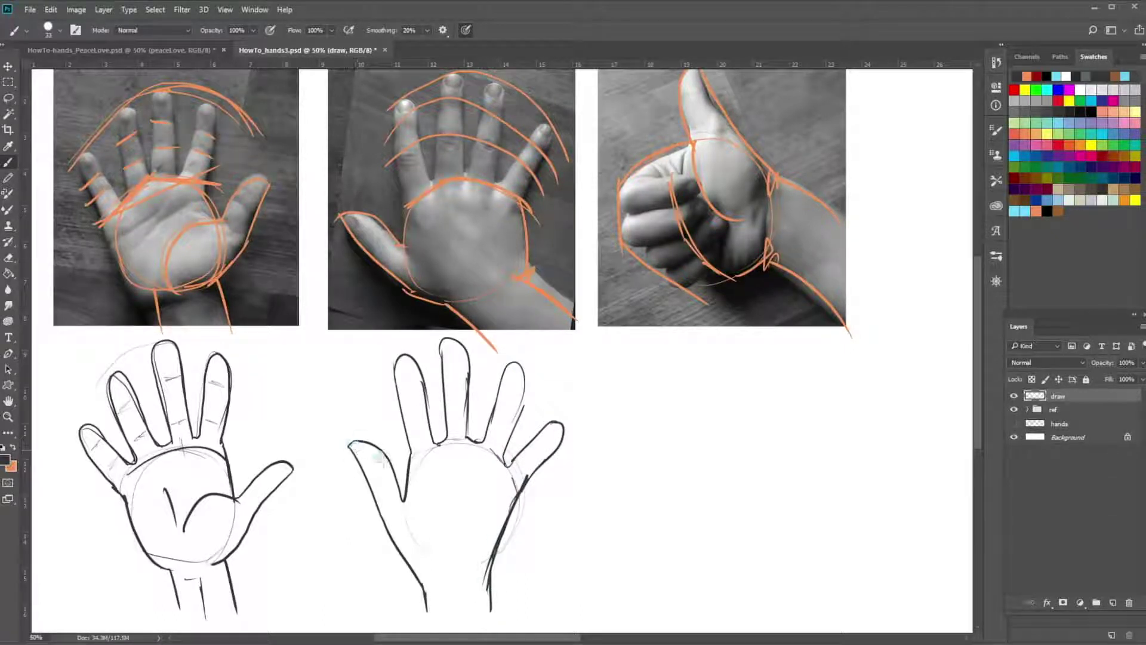
drag(352, 448, 362, 471)
drag(450, 459, 483, 470)
drag(413, 422, 459, 412)
drag(525, 453, 530, 458)
drag(450, 368, 457, 371)
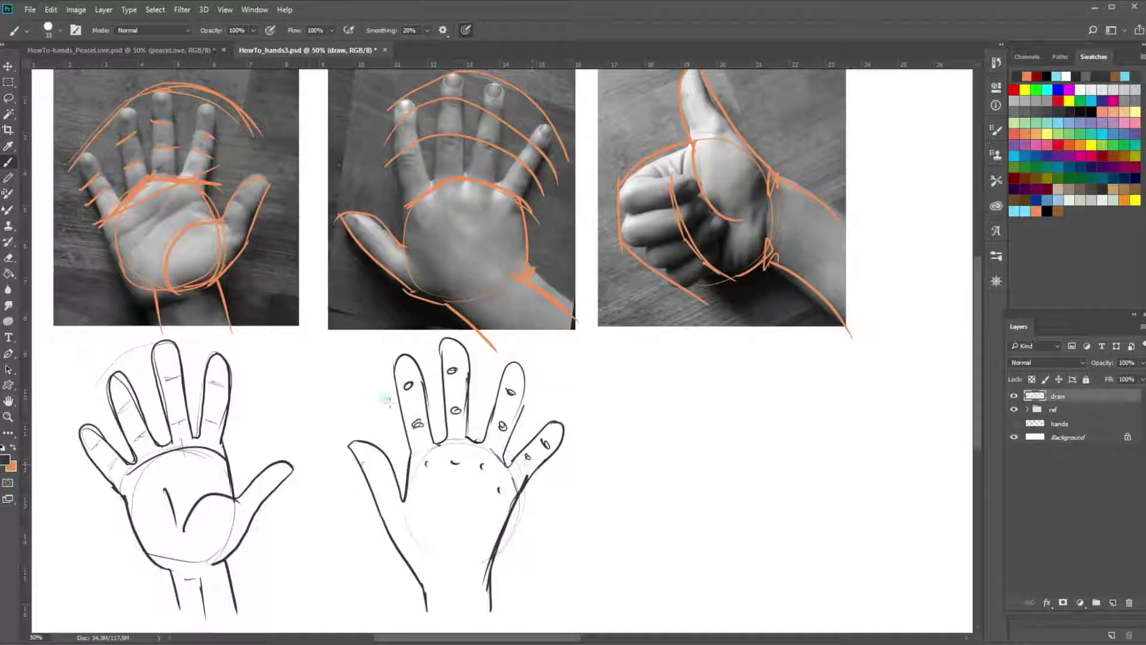
drag(462, 339, 481, 379)
mouse_move(442, 342)
mouse_down()
mouse_move(498, 383)
mouse_move(507, 356)
mouse_move(533, 427)
mouse_up()
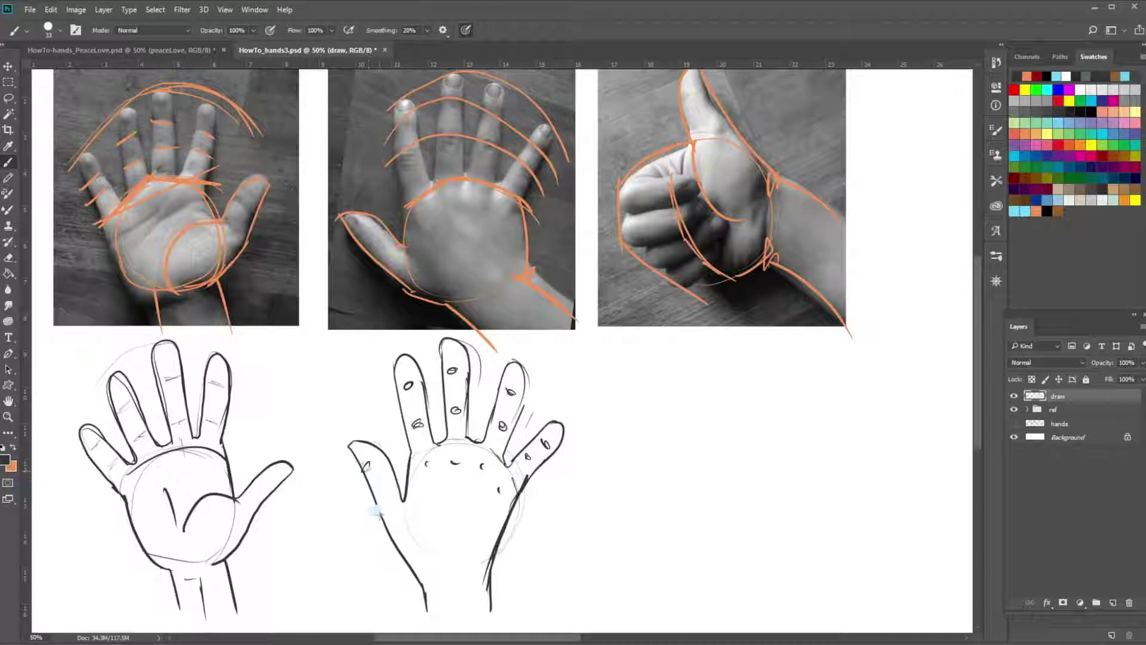
drag(377, 507, 384, 516)
drag(431, 579, 422, 591)
Sketch a faint palm circle in the space below the third, thumbs-up photo
key(h)
drag(699, 501, 608, 485)
key(b)
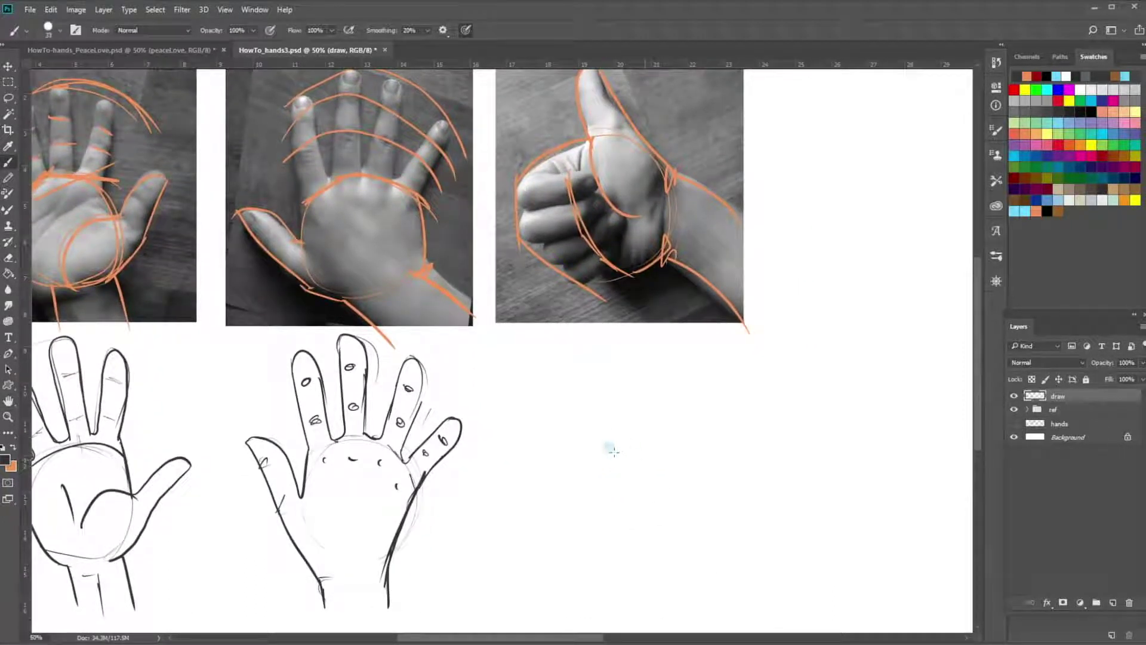
mouse_move(632, 444)
mouse_down()
mouse_move(574, 492)
mouse_move(618, 462)
mouse_move(587, 557)
mouse_move(596, 438)
mouse_move(654, 426)
mouse_move(673, 553)
mouse_move(706, 475)
mouse_move(570, 529)
mouse_move(600, 464)
mouse_move(663, 419)
mouse_move(616, 562)
mouse_move(652, 454)
mouse_move(647, 467)
mouse_move(644, 403)
mouse_move(666, 441)
mouse_move(637, 369)
mouse_move(667, 439)
mouse_move(634, 362)
mouse_move(621, 397)
mouse_move(625, 371)
mouse_move(628, 422)
mouse_move(619, 391)
mouse_move(637, 453)
mouse_up()
Ink the black outline of the raised thumb rising from the palm circle
key(h)
key(b)
mouse_move(629, 358)
mouse_down()
mouse_move(643, 399)
mouse_move(646, 370)
mouse_move(619, 385)
mouse_move(642, 396)
mouse_move(684, 456)
mouse_move(655, 526)
mouse_up()
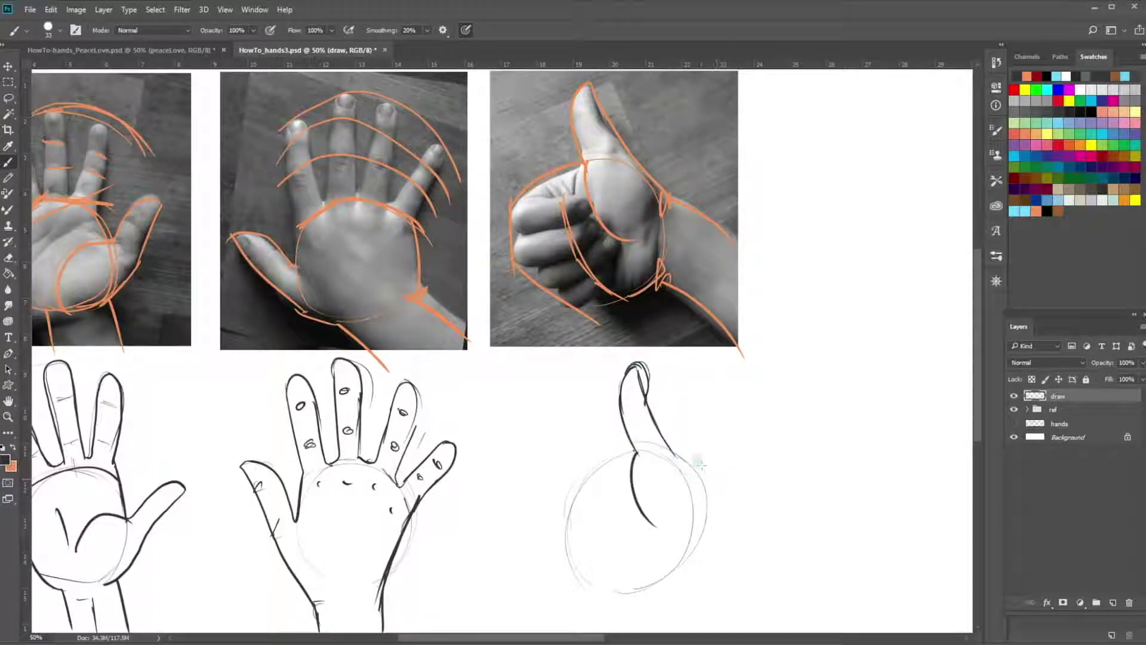
Draw the thumb base, the forearm edge with the fist's top curve, and the left knuckle curves
mouse_move(669, 452)
mouse_down()
mouse_move(710, 531)
mouse_move(745, 552)
mouse_up()
mouse_move(634, 449)
mouse_down()
mouse_move(570, 486)
mouse_move(561, 543)
mouse_move(592, 579)
mouse_move(557, 494)
mouse_up()
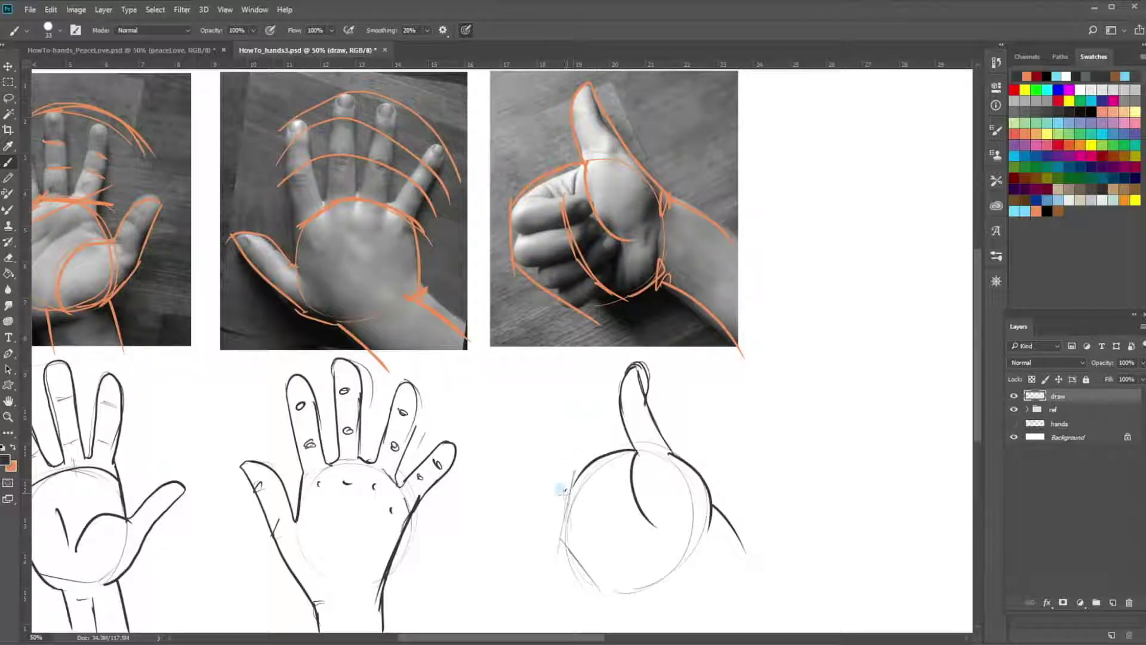
mouse_move(562, 489)
mouse_down()
mouse_move(582, 558)
mouse_move(624, 591)
mouse_up()
Add the curled finger lines, bottom finger curl, lower-right contour and top edge of the fist
mouse_move(564, 515)
mouse_down()
mouse_move(621, 495)
mouse_move(564, 546)
mouse_up()
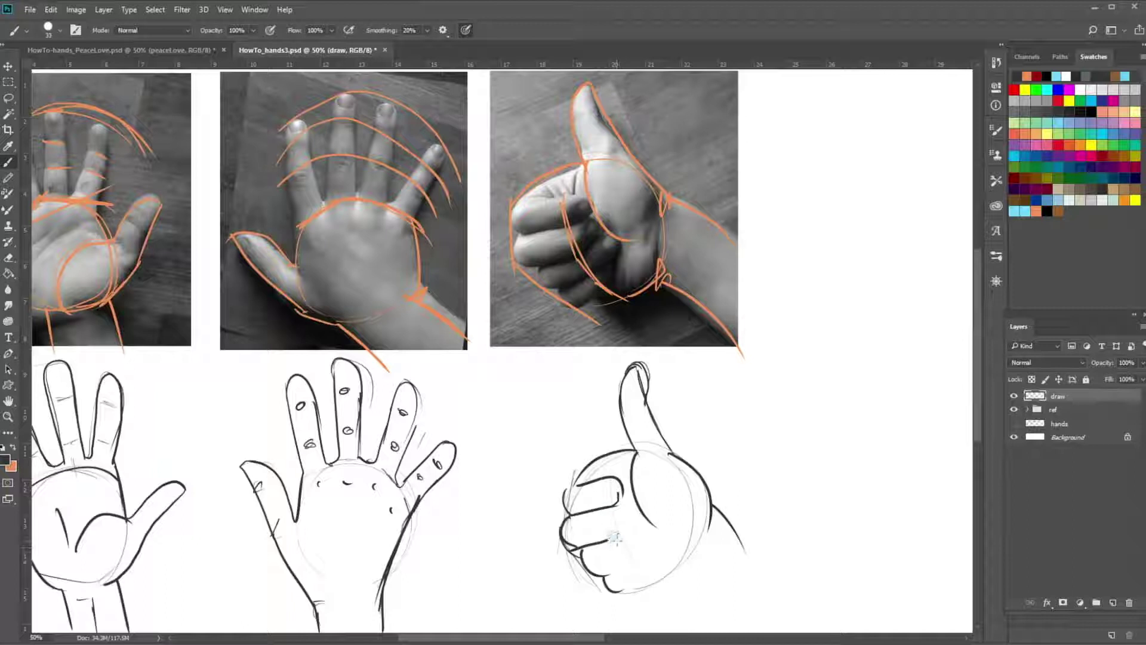
mouse_move(621, 537)
mouse_down()
mouse_move(597, 573)
mouse_move(621, 564)
mouse_move(621, 597)
mouse_up()
mouse_move(628, 556)
mouse_down()
mouse_move(623, 594)
mouse_move(642, 594)
mouse_move(695, 531)
mouse_up()
mouse_move(662, 570)
mouse_down()
mouse_move(682, 560)
mouse_move(710, 610)
mouse_up()
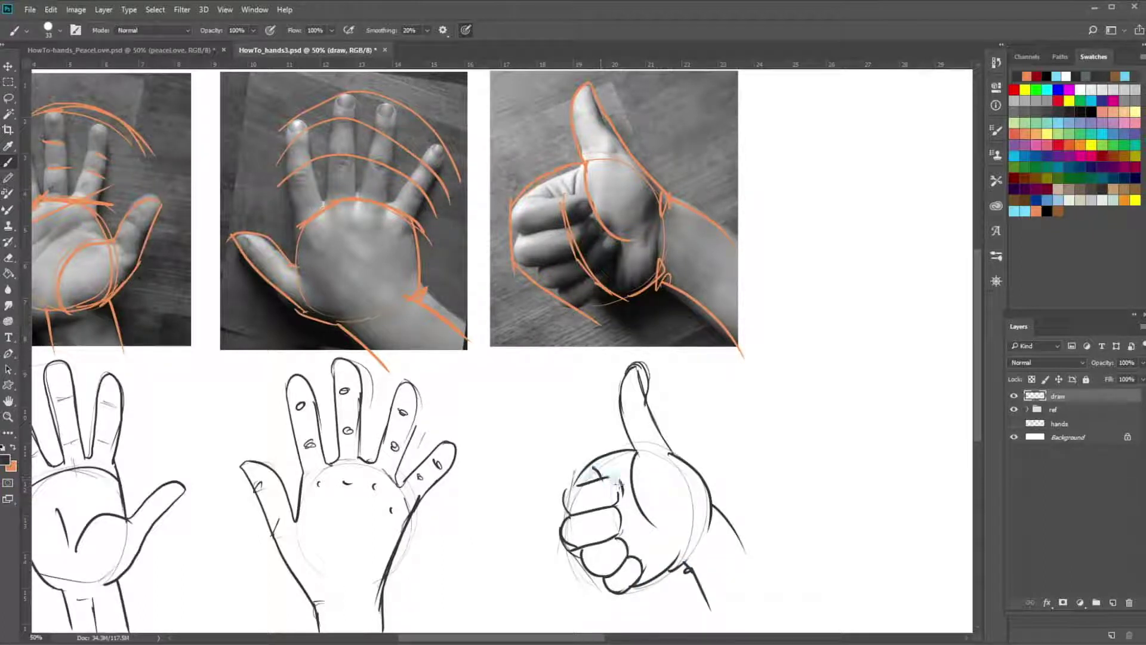
mouse_move(594, 471)
mouse_down()
mouse_move(623, 463)
mouse_move(562, 505)
mouse_move(567, 478)
mouse_move(588, 460)
mouse_move(575, 506)
mouse_move(580, 476)
mouse_up()
Erase the rough knuckle strokes and redraw the index finger's knuckle curve on the fist
key(e)
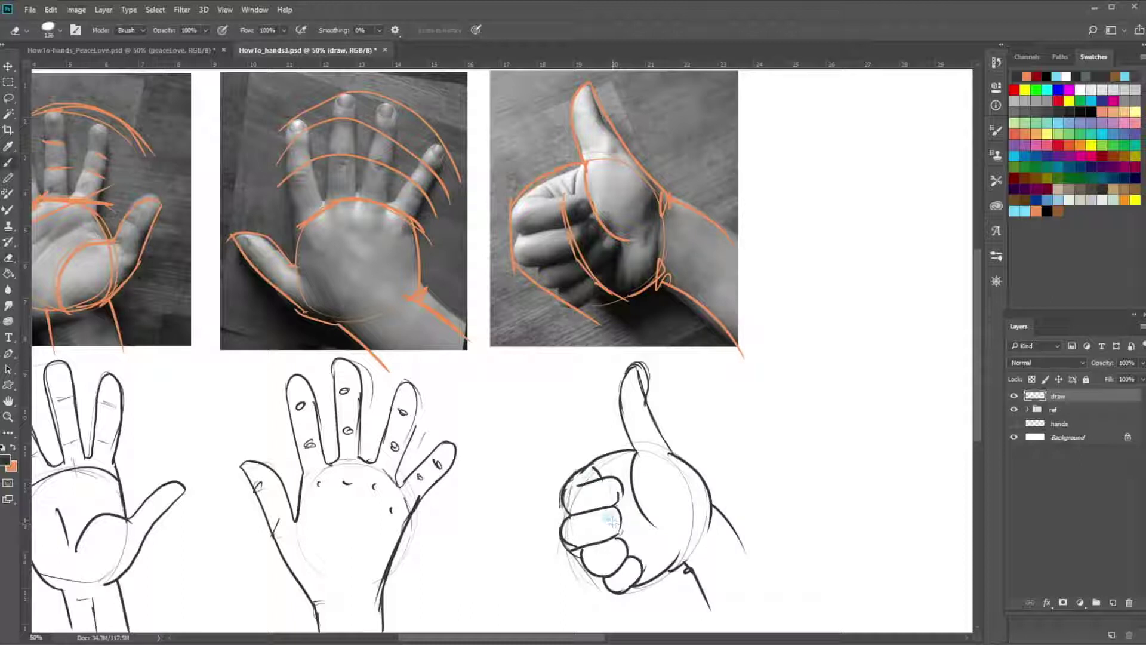
key(b)
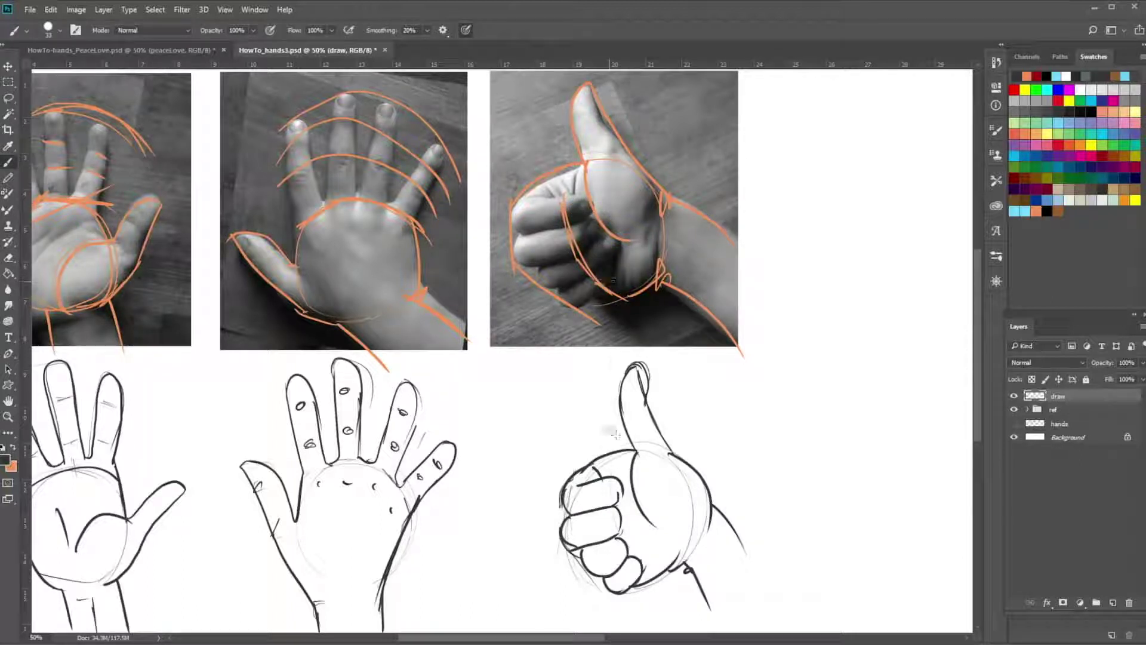
mouse_move(606, 472)
mouse_down()
mouse_move(628, 487)
mouse_move(618, 507)
mouse_move(627, 548)
mouse_up()
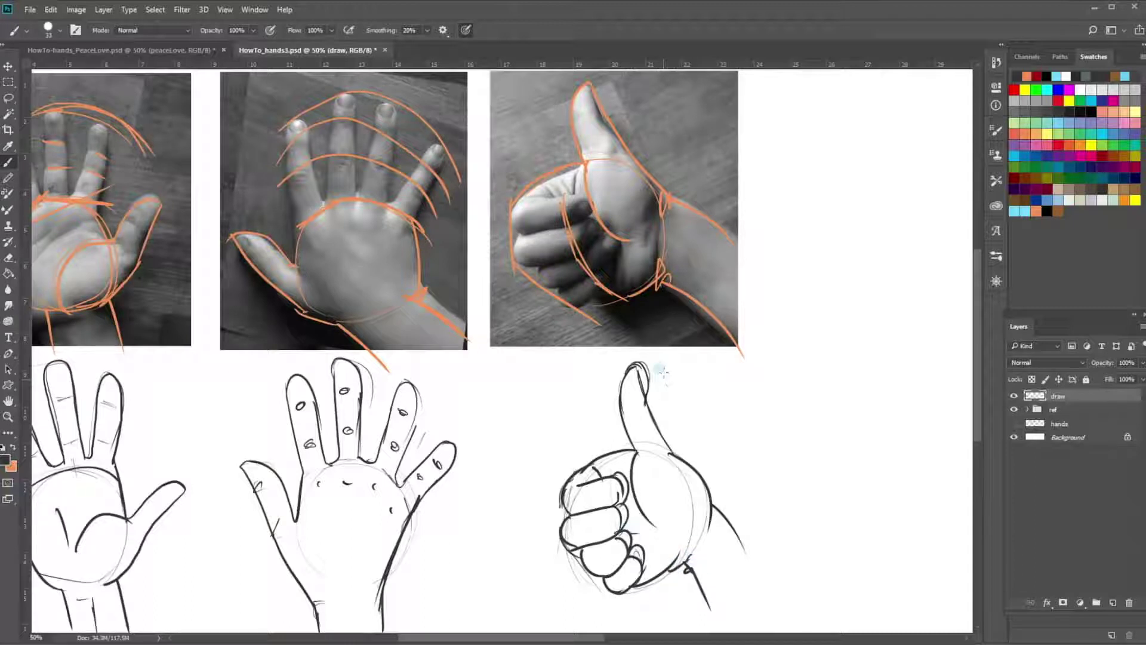
Write a handwritten signature at the lower right, beside the thumbs-up drawing's wrist
key(space)
drag(530, 468, 637, 469)
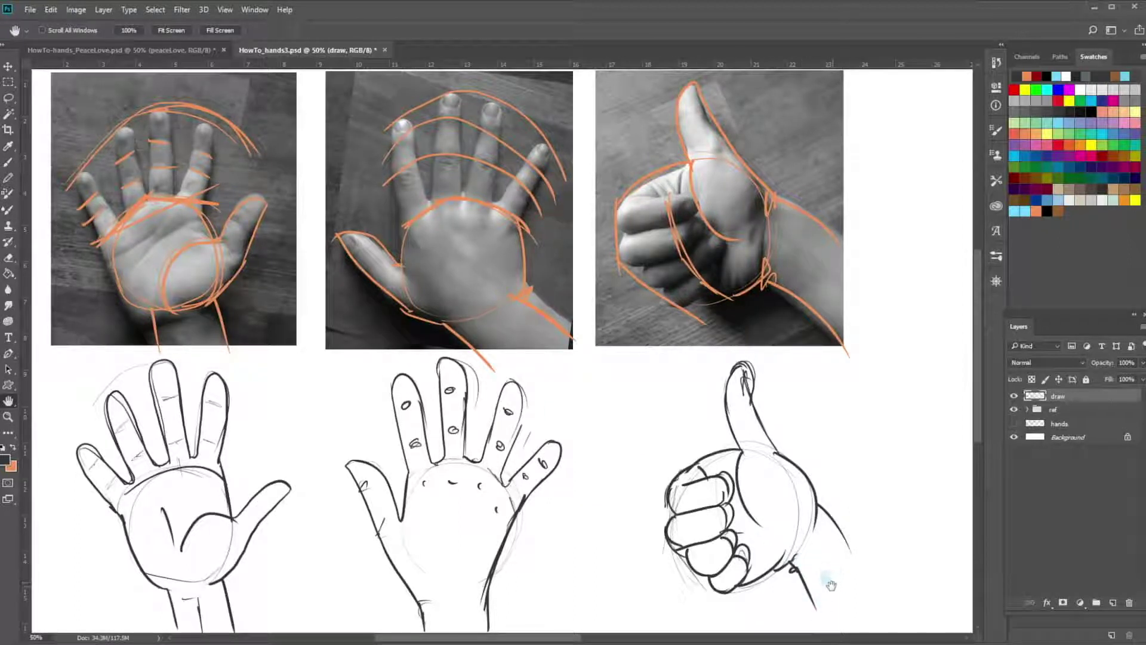
mouse_move(845, 615)
mouse_down()
mouse_move(845, 575)
mouse_move(823, 607)
mouse_move(865, 592)
mouse_move(868, 605)
mouse_move(908, 592)
mouse_up()
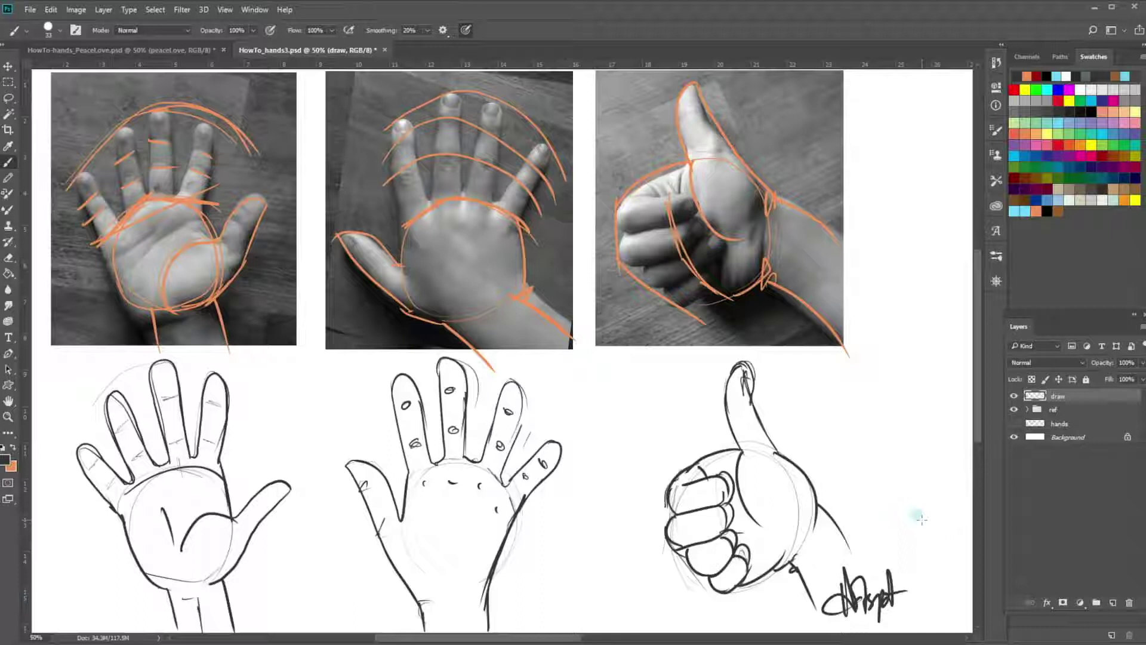